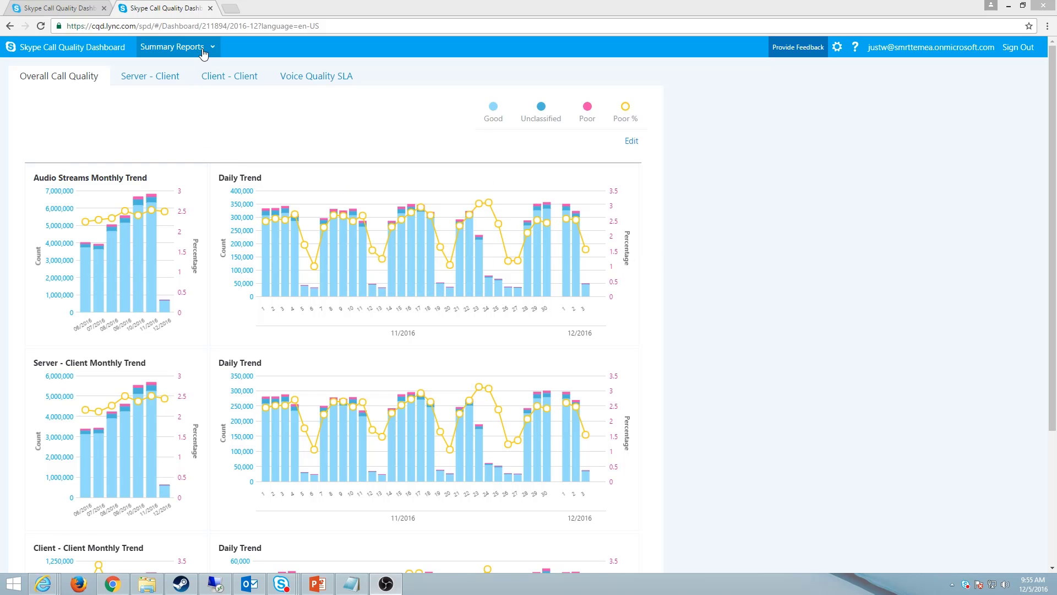
Switch from Summary Reports to Detailed Reports to show the All Audio Streams report
{"action": "left_click", "coordinate": [199, 49]}
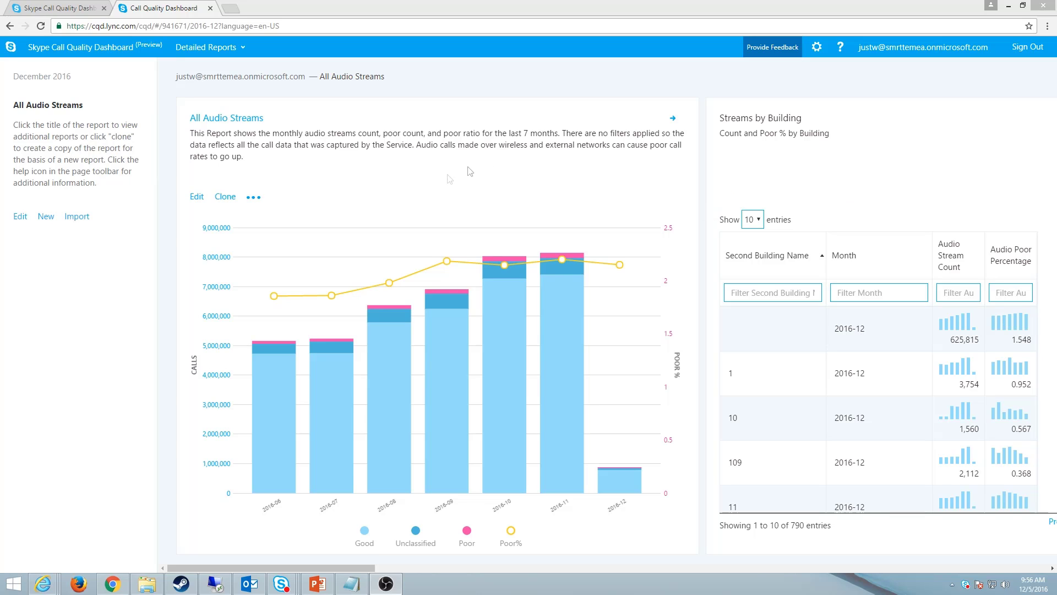
Drill into All Audio Streams and read the Managed and Unmanaged bars' Poor% values
{"action": "left_click", "coordinate": [248, 119]}
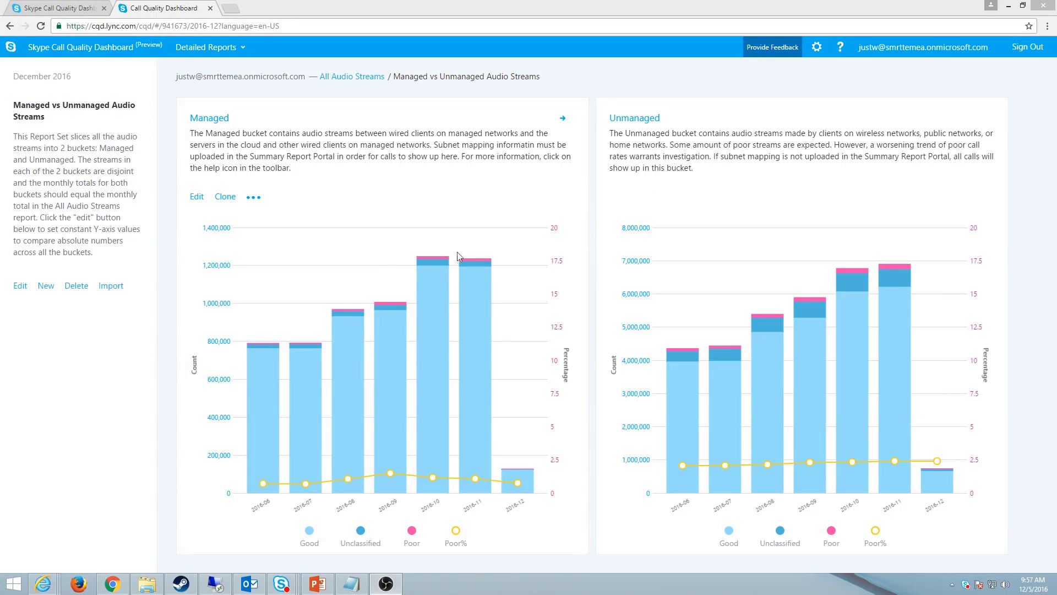
{"action": "mouse_move", "coordinate": [364, 374]}
{"action": "mouse_move", "coordinate": [314, 414]}
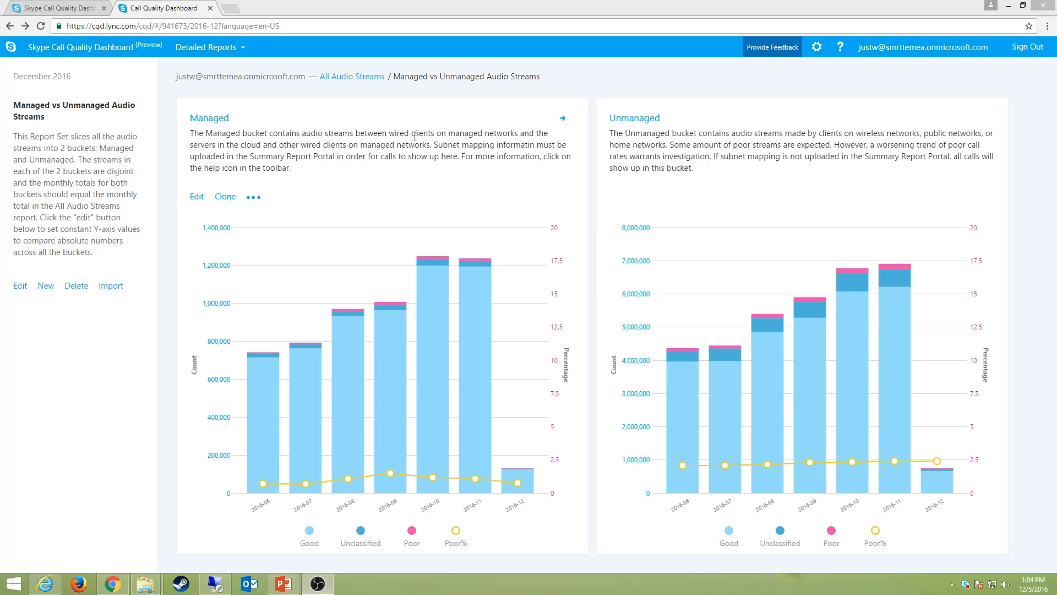
Return to All Audio Streams and review the Streams by Building query, then save
{"action": "left_click", "coordinate": [352, 77]}
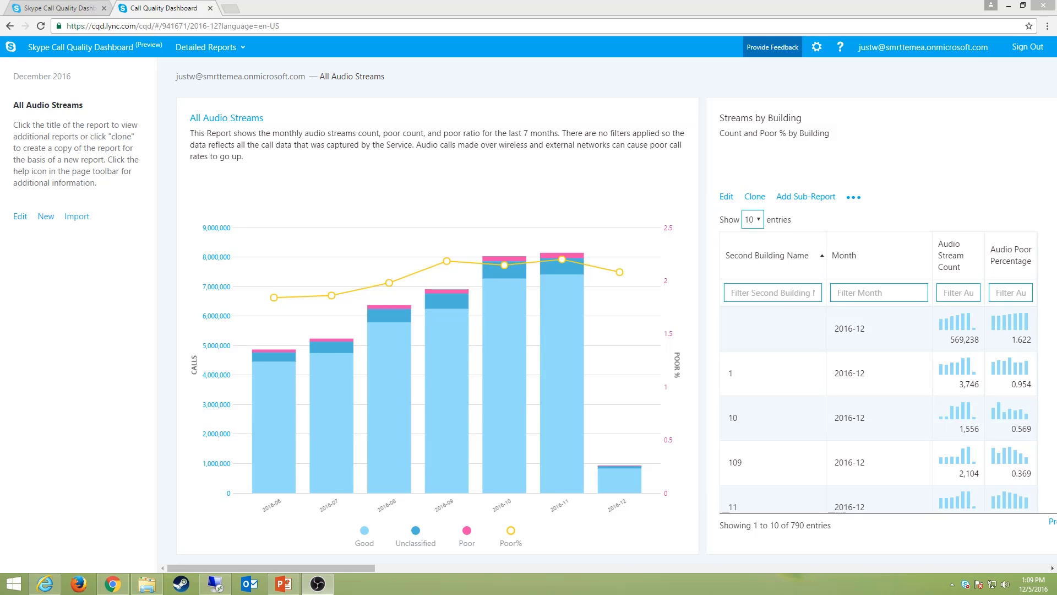
{"action": "left_click_drag", "start_coordinate": [314, 568], "coordinate": [428, 567]}
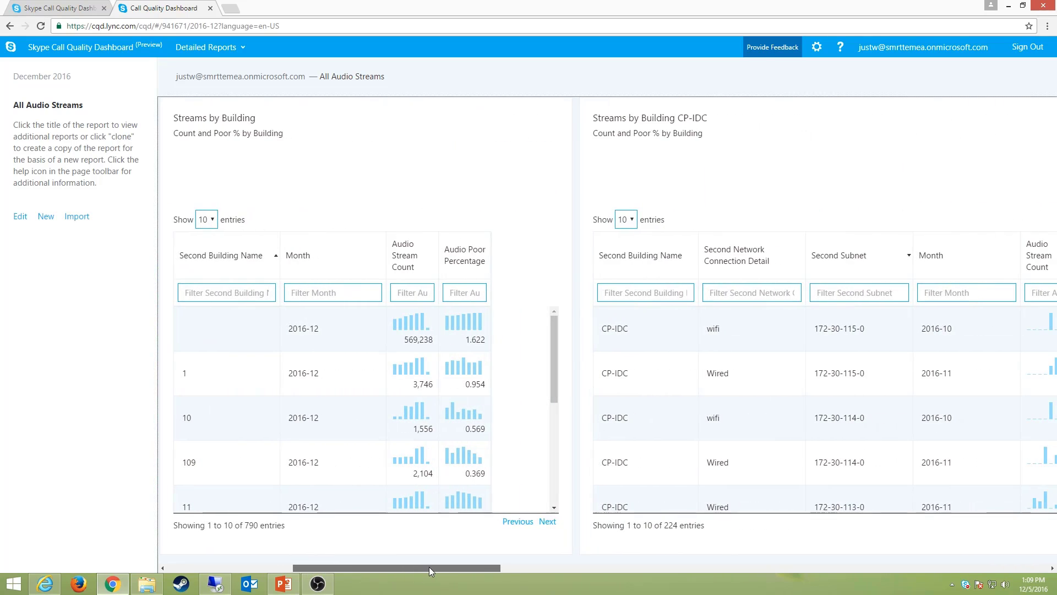
{"action": "left_click", "coordinate": [180, 197]}
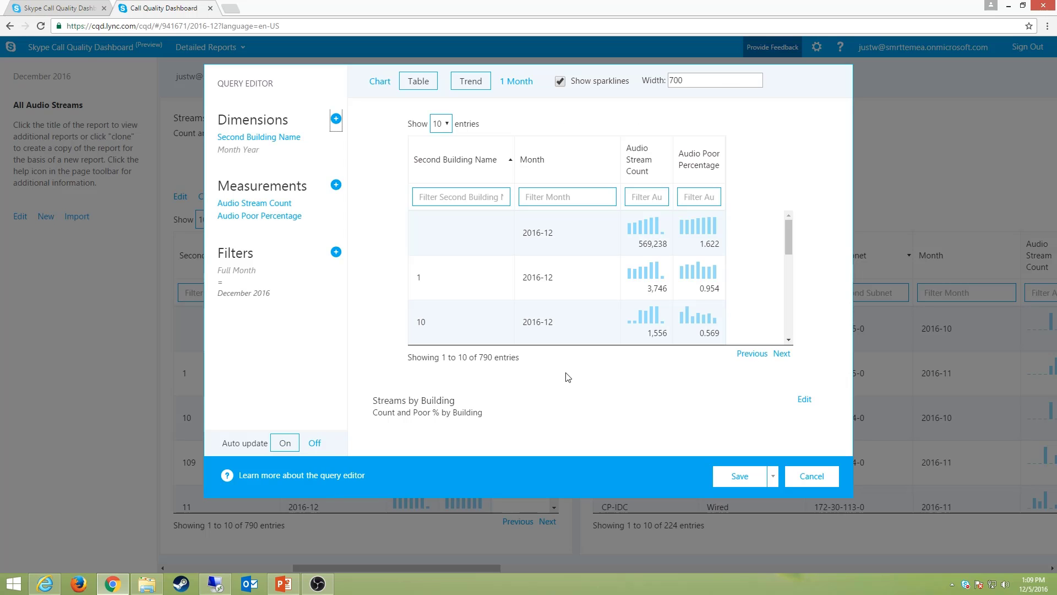
{"action": "left_click", "coordinate": [737, 478]}
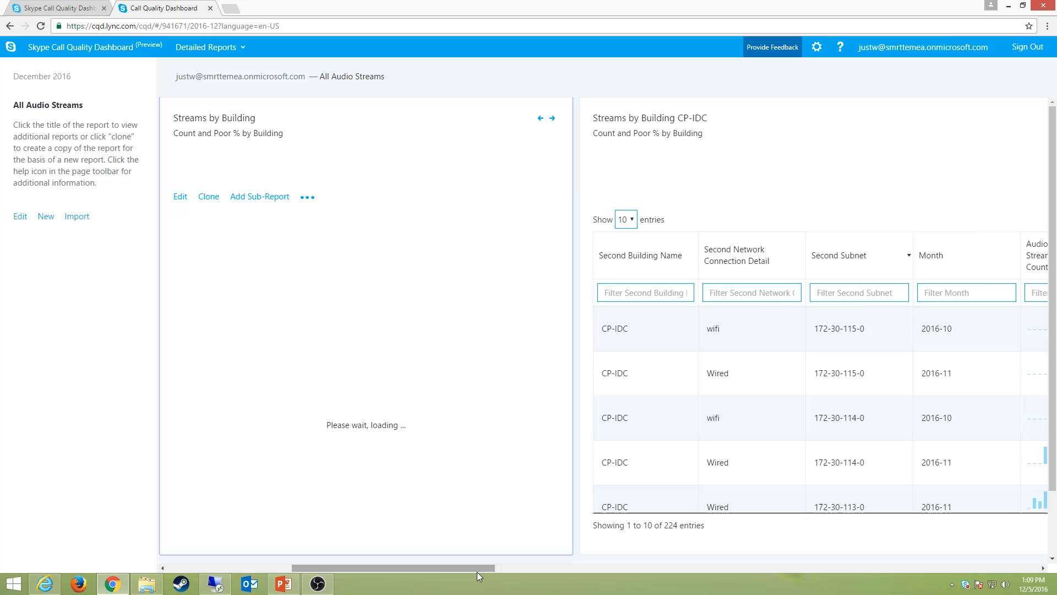
Sort Streams by Building by Audio Stream Count, largest first, with CP-IDC leading
{"action": "left_click_drag", "start_coordinate": [477, 571], "coordinate": [457, 573]}
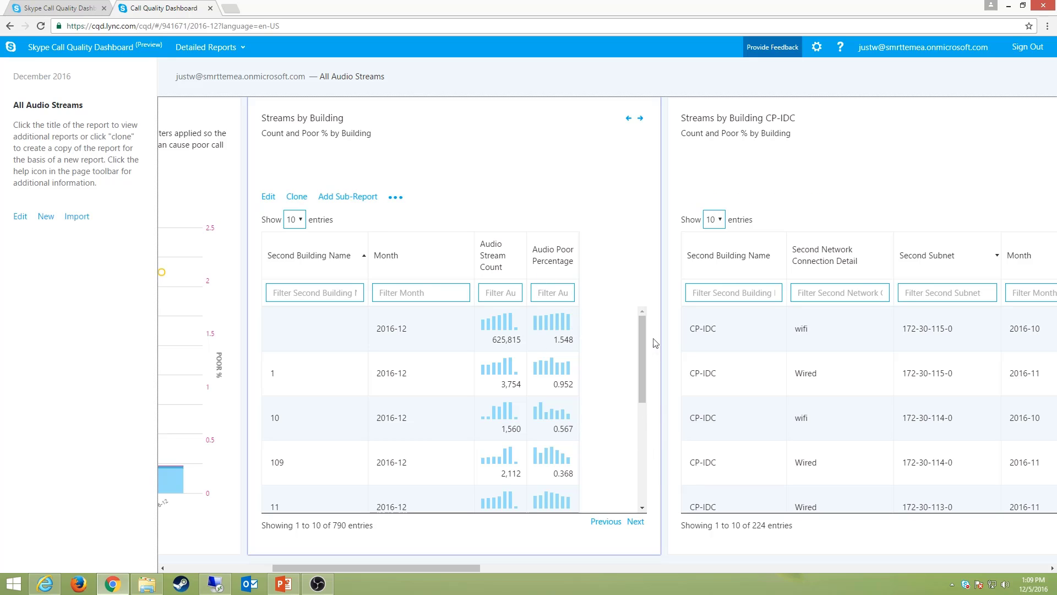
{"action": "left_click", "coordinate": [492, 256]}
{"action": "left_click", "coordinate": [491, 256]}
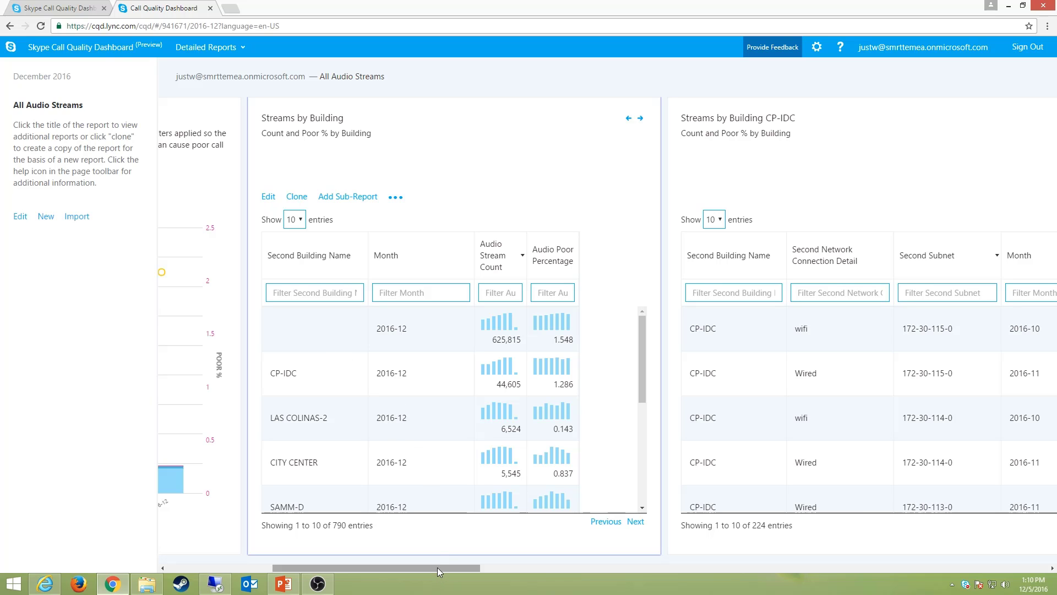
{"action": "left_click_drag", "start_coordinate": [437, 567], "coordinate": [555, 563]}
{"action": "mouse_move", "coordinate": [447, 363]}
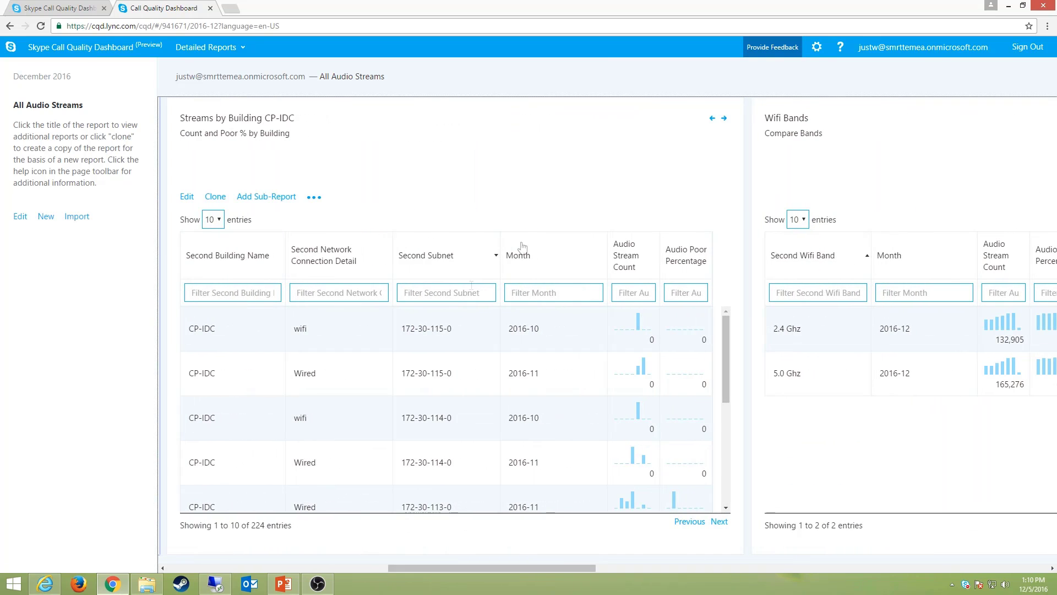
Review the CP-IDC report's filters, then sort by Audio Stream Count descending from 30,854
{"action": "left_click", "coordinate": [187, 197]}
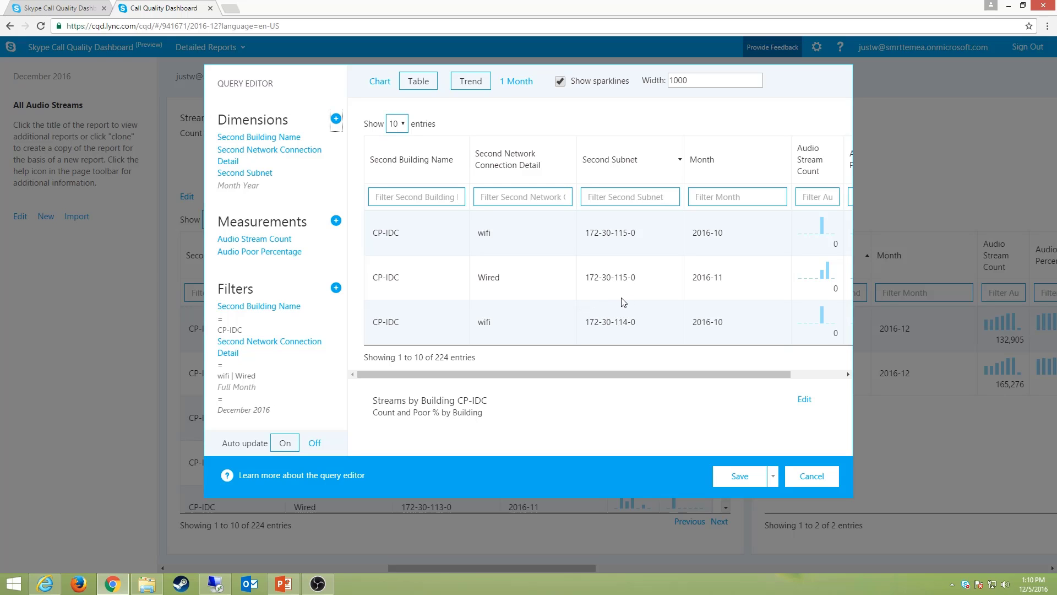
{"action": "left_click", "coordinate": [740, 477]}
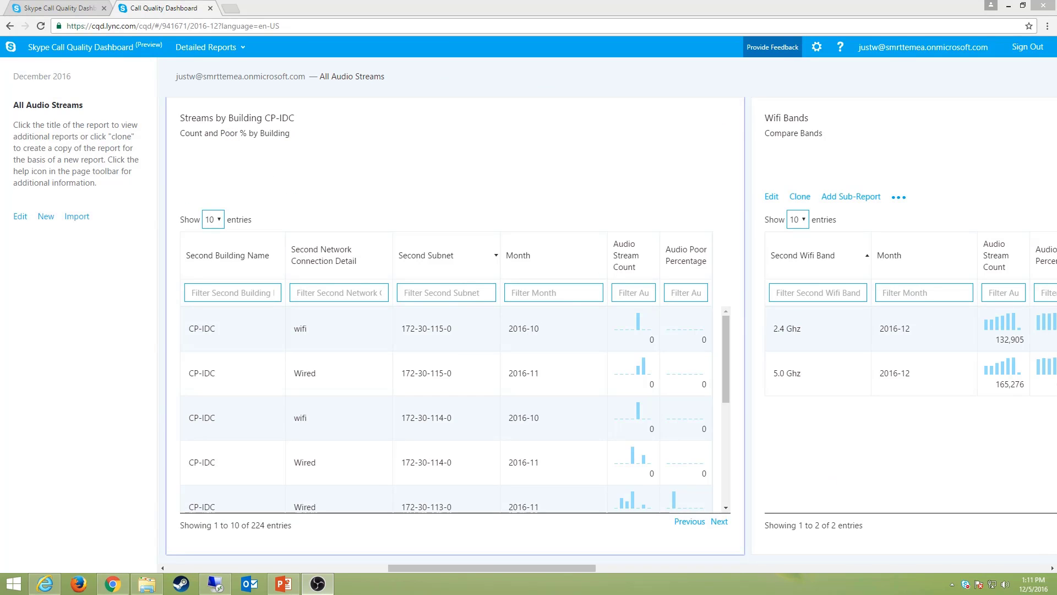
{"action": "left_click", "coordinate": [629, 258]}
{"action": "left_click", "coordinate": [629, 257]}
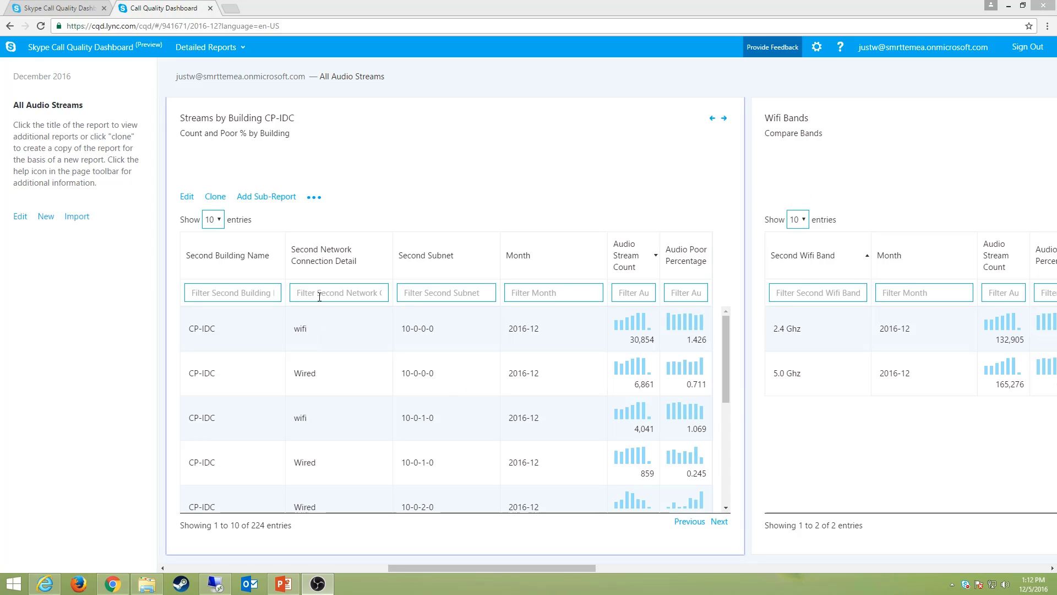
Filter the CP-IDC table's Second Network to 'wifi', leaving 110 of 224 entries
{"action": "left_click", "coordinate": [373, 299]}
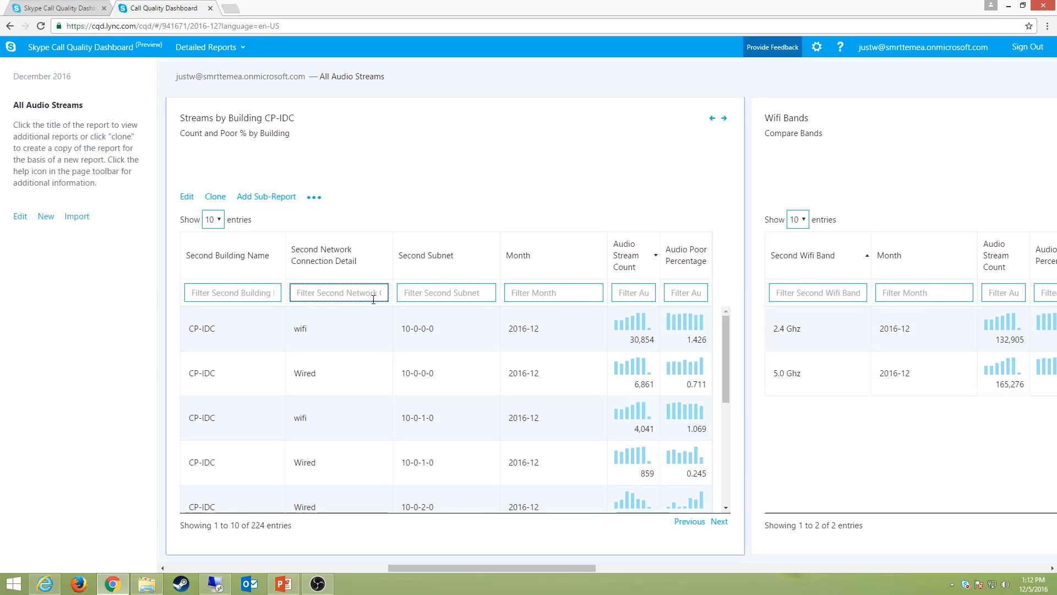
{"action": "type", "text": "wifi"}
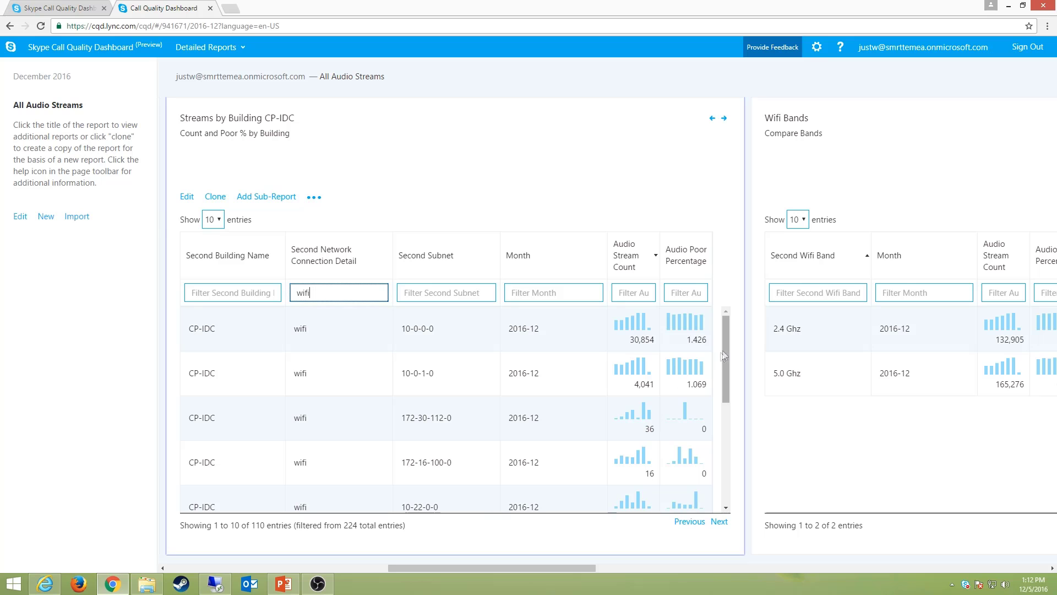
{"action": "left_click_drag", "start_coordinate": [725, 342], "coordinate": [741, 323]}
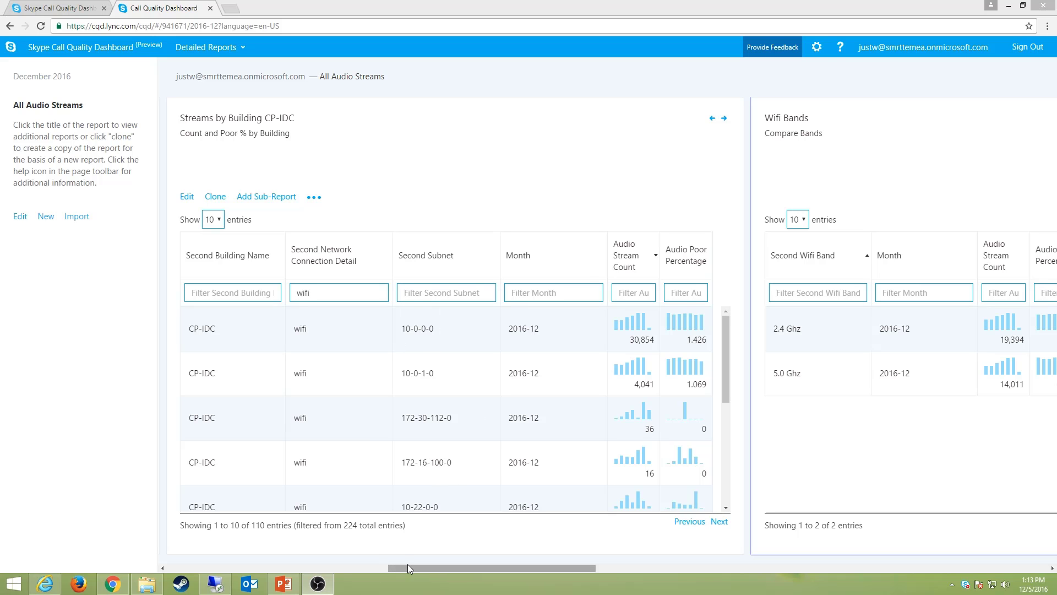
{"action": "left_click_drag", "start_coordinate": [407, 566], "coordinate": [540, 560]}
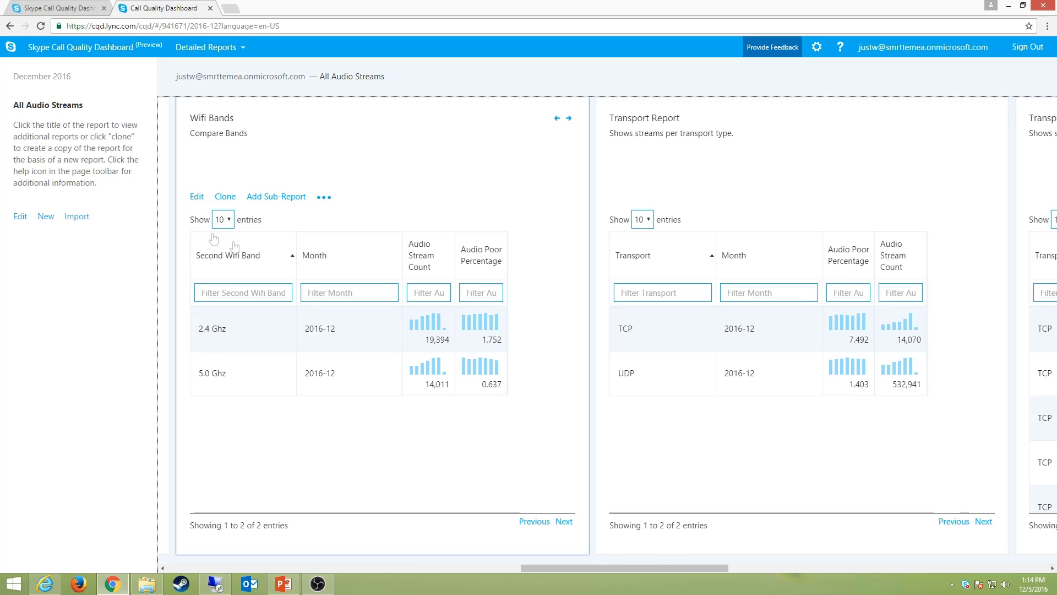
Review the Wifi Bands query and compare 2.4 Ghz (1.752 poor) against 5.0 Ghz
{"action": "left_click", "coordinate": [197, 197]}
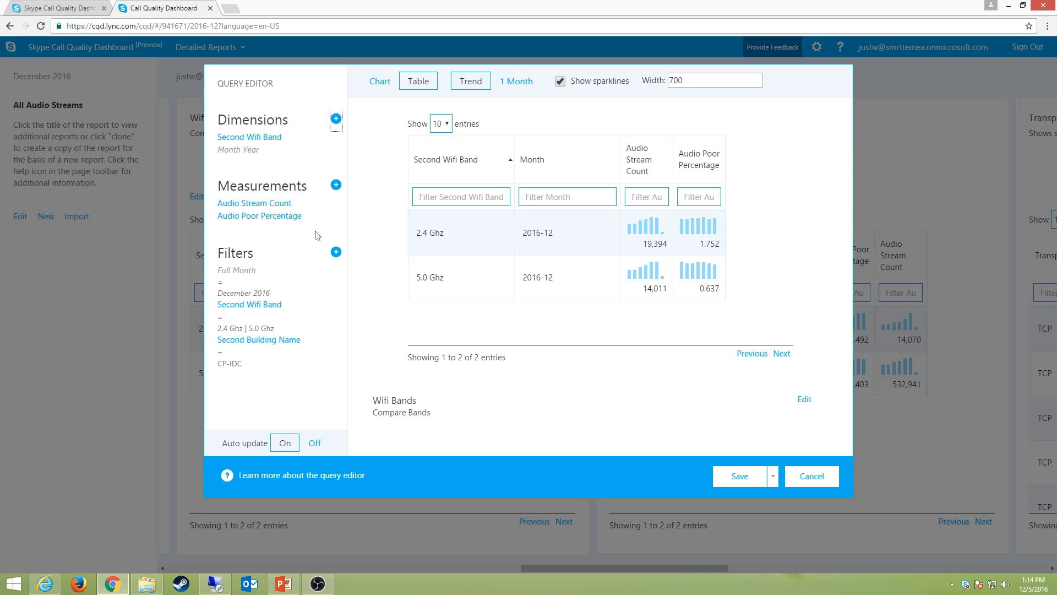
{"action": "left_click", "coordinate": [729, 478]}
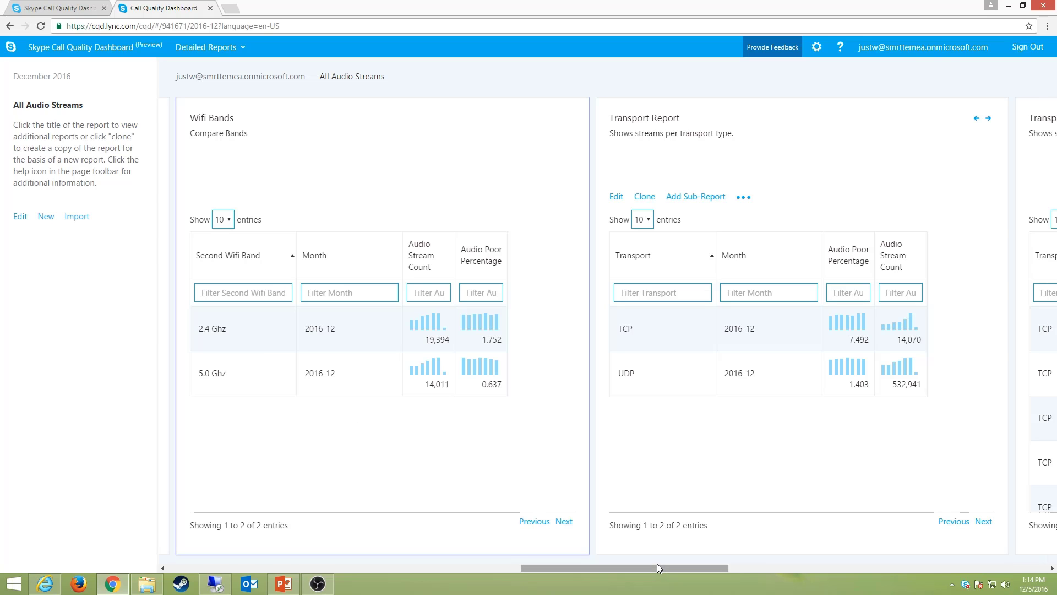
{"action": "mouse_move", "coordinate": [466, 400]}
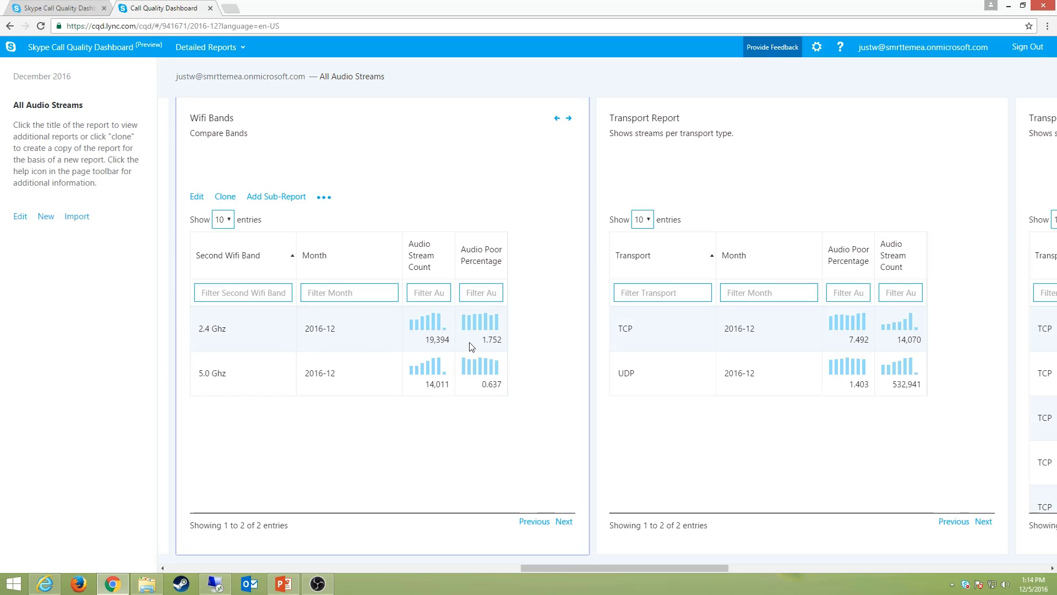
{"action": "left_click_drag", "start_coordinate": [483, 340], "coordinate": [505, 342]}
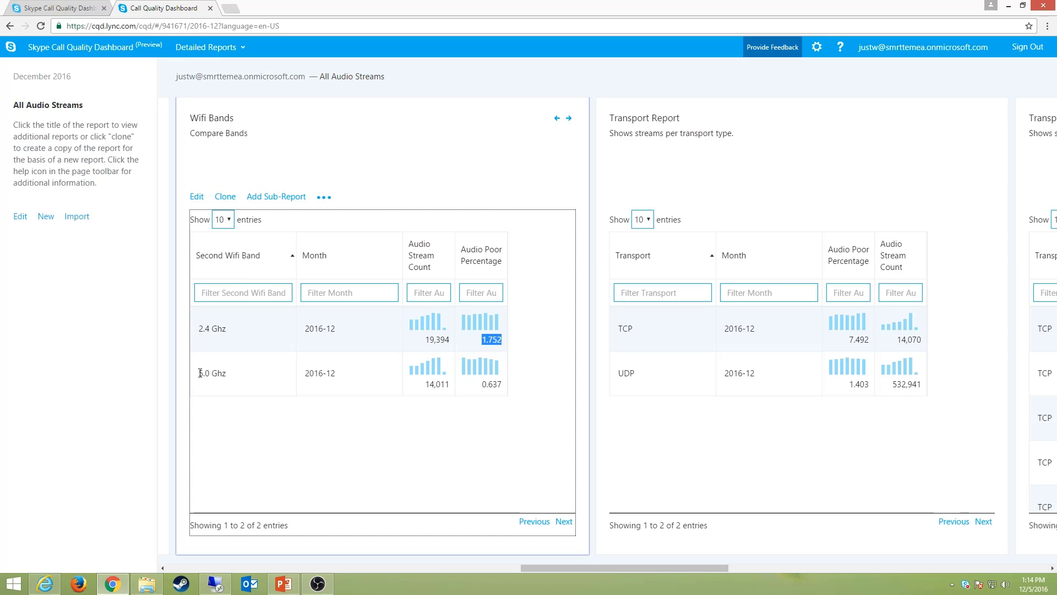
{"action": "left_click_drag", "start_coordinate": [200, 373], "coordinate": [358, 374]}
{"action": "left_click", "coordinate": [446, 438]}
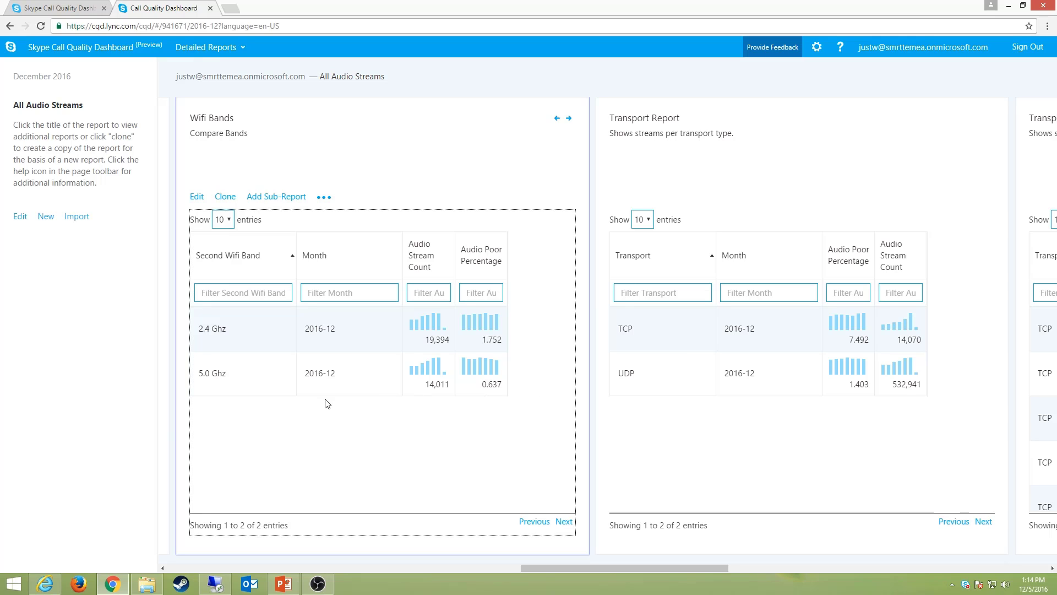
{"action": "mouse_move", "coordinate": [758, 496]}
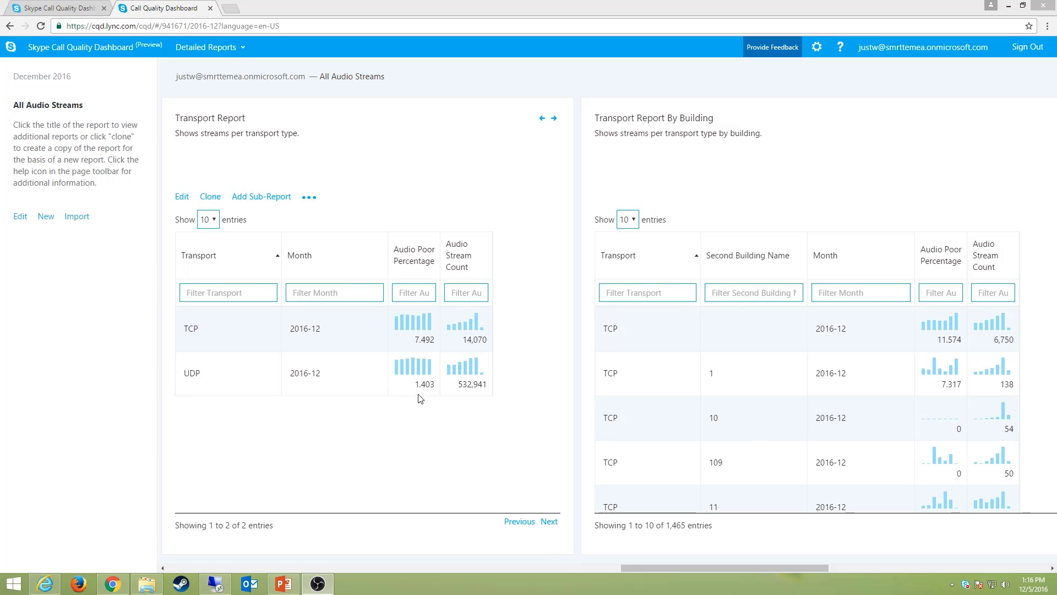
{"action": "mouse_move", "coordinate": [714, 521]}
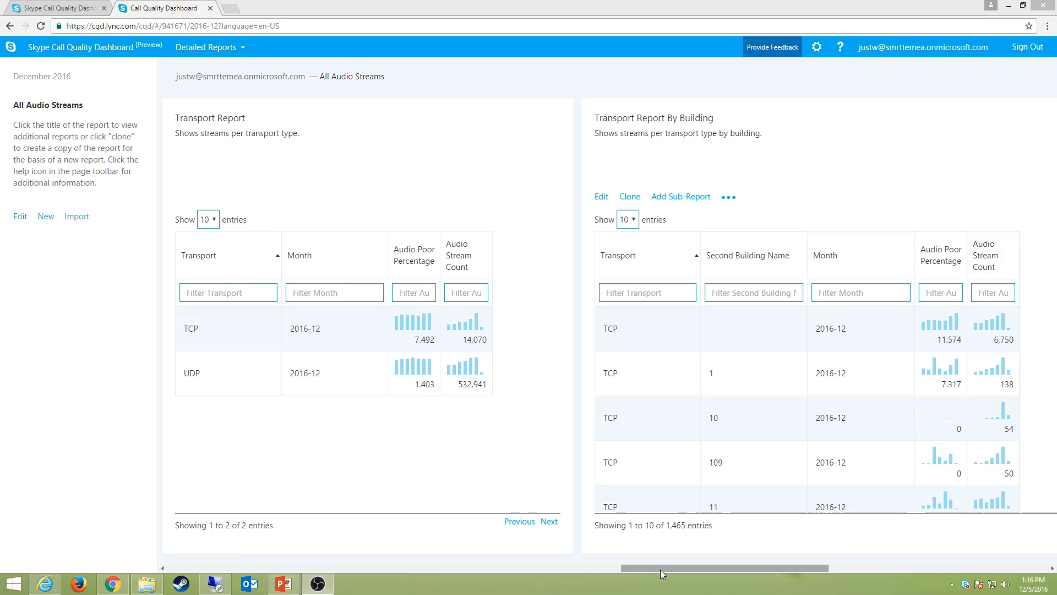
Scroll to Transport Report By Building and highlight building 1 in its first row
{"action": "left_click_drag", "start_coordinate": [660, 570], "coordinate": [758, 573]}
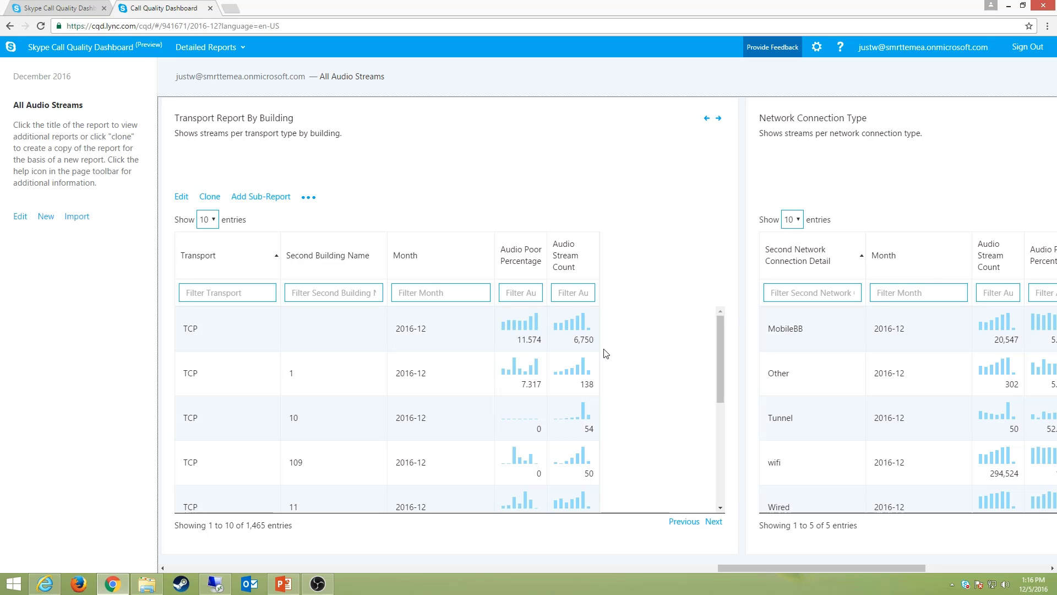
{"action": "scroll", "coordinate": [607, 358], "scroll_direction": "down", "scroll_amount": 1}
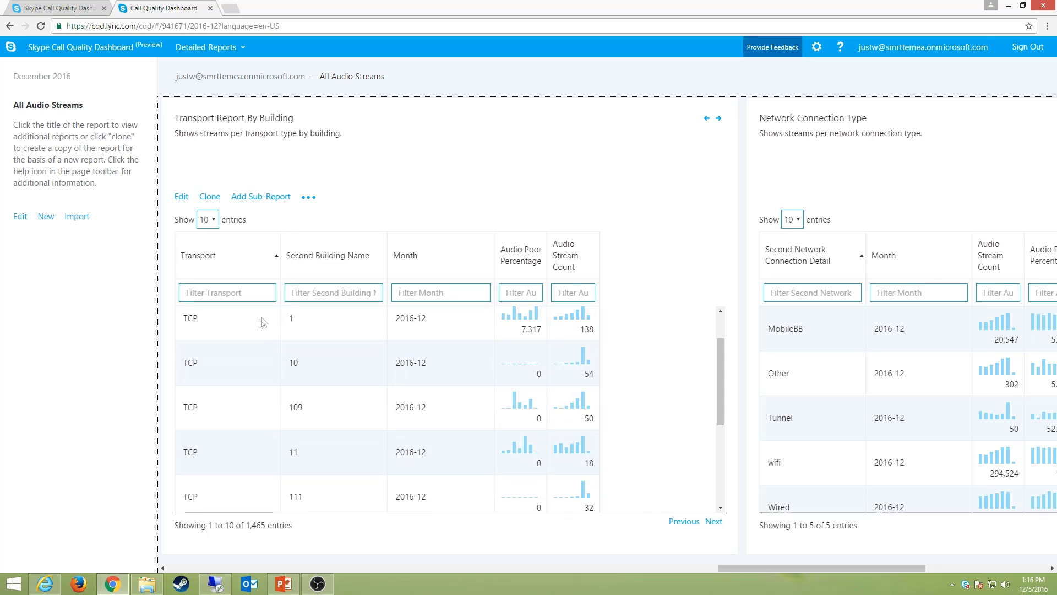
{"action": "left_click_drag", "start_coordinate": [261, 324], "coordinate": [294, 322]}
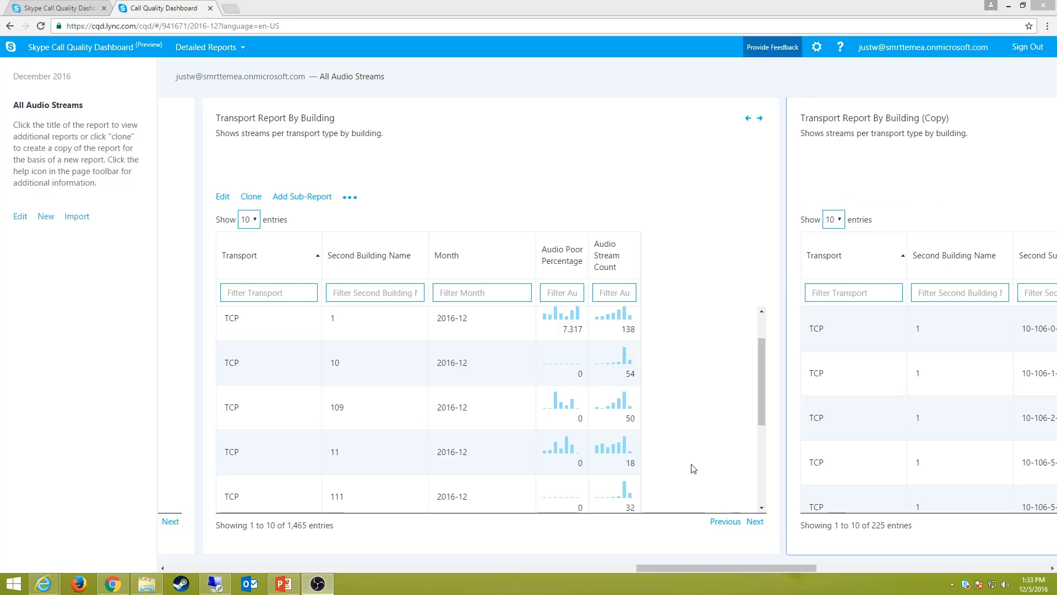
Scroll to the copied building report and sort it by Audio Stream Count
{"action": "left_click", "coordinate": [667, 570]}
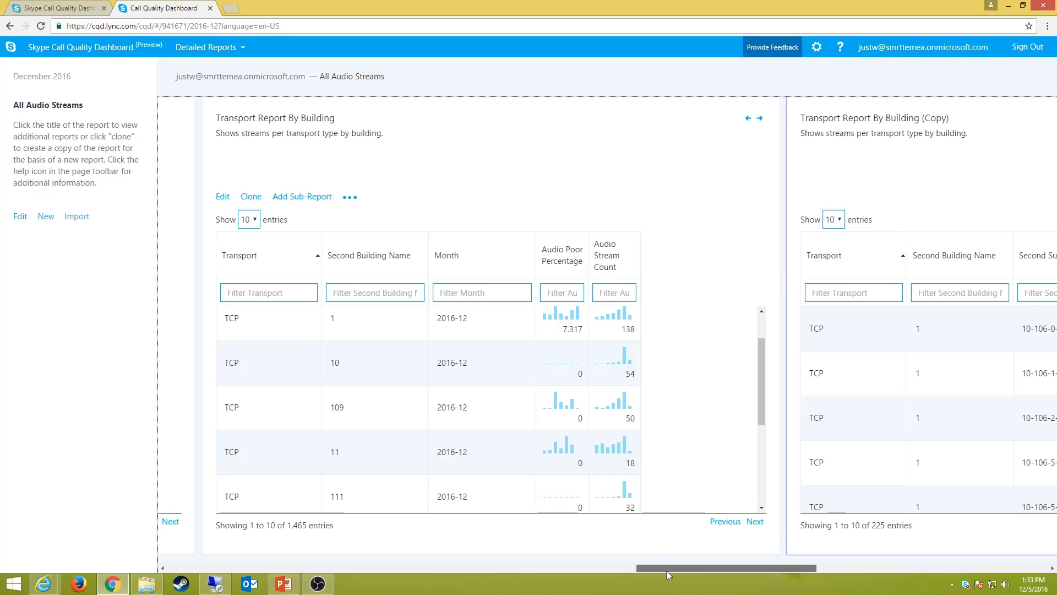
{"action": "left_click_drag", "start_coordinate": [666, 570], "coordinate": [771, 540]}
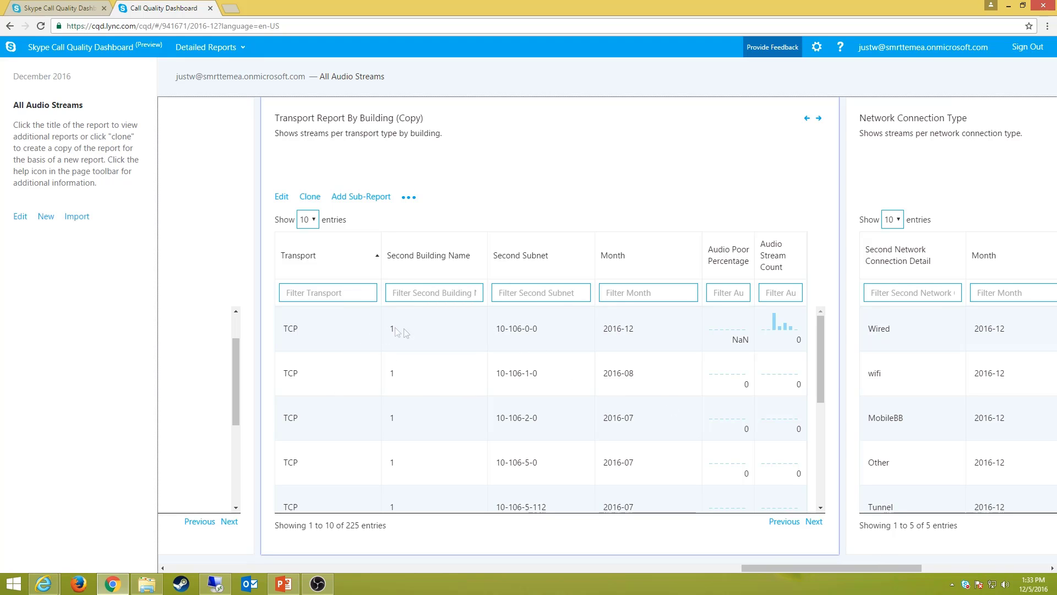
{"action": "left_click", "coordinate": [773, 263]}
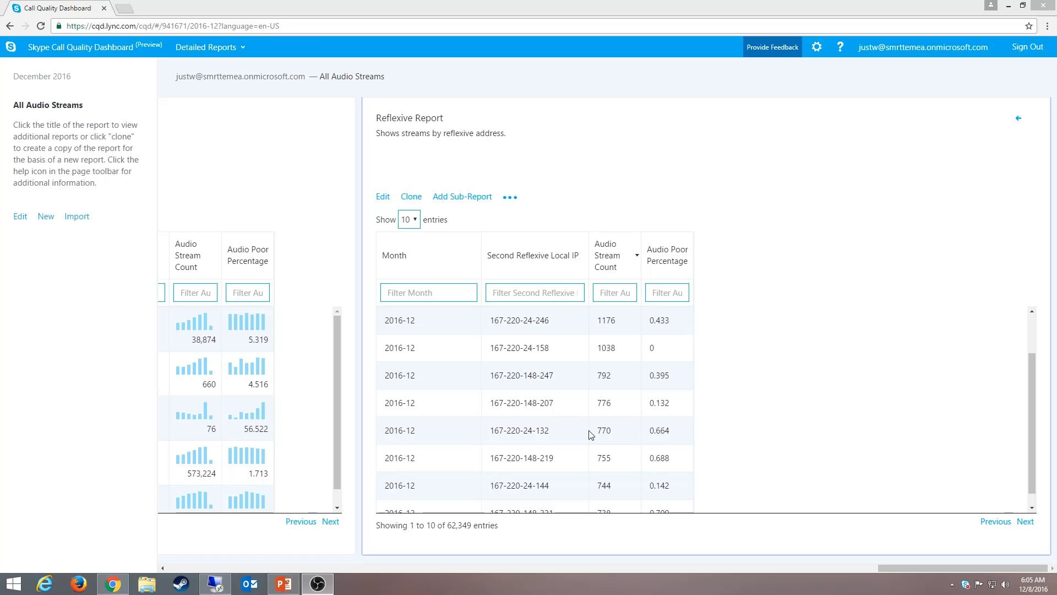
{"action": "left_click", "coordinate": [382, 197]}
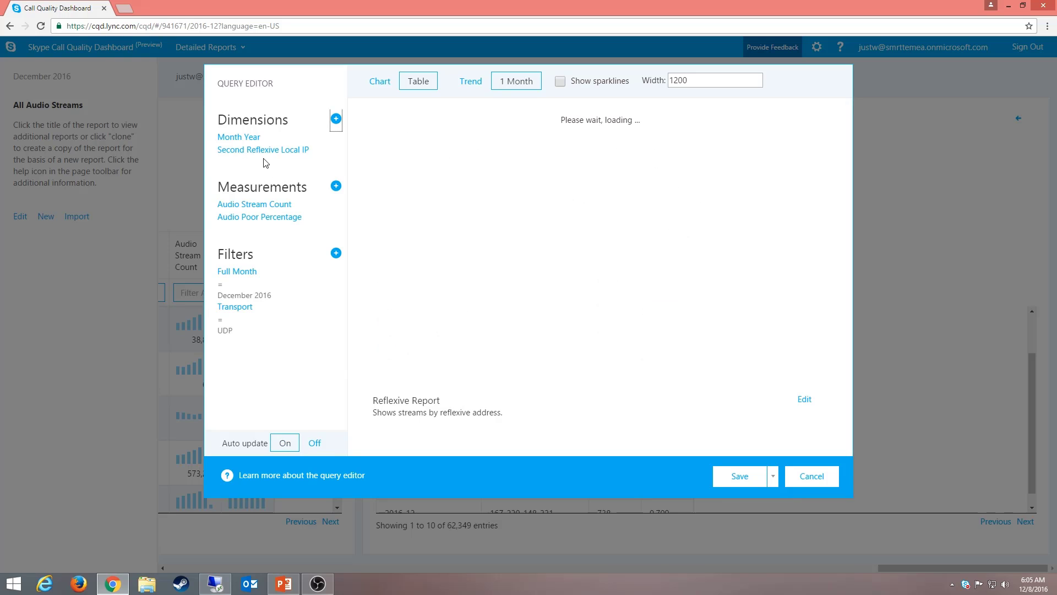
{"action": "mouse_move", "coordinate": [265, 157]}
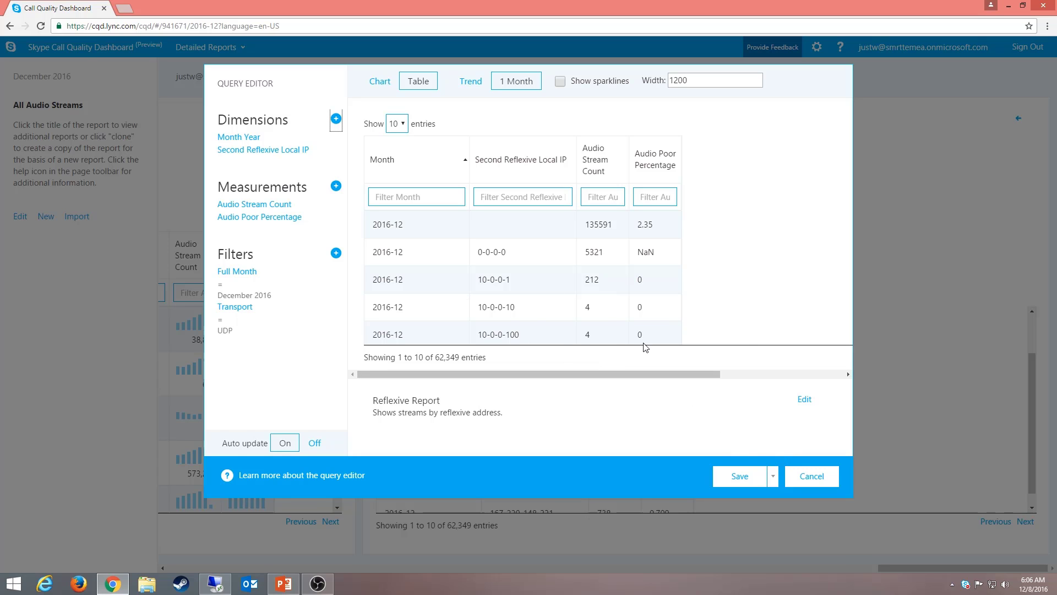
{"action": "left_click", "coordinate": [820, 479]}
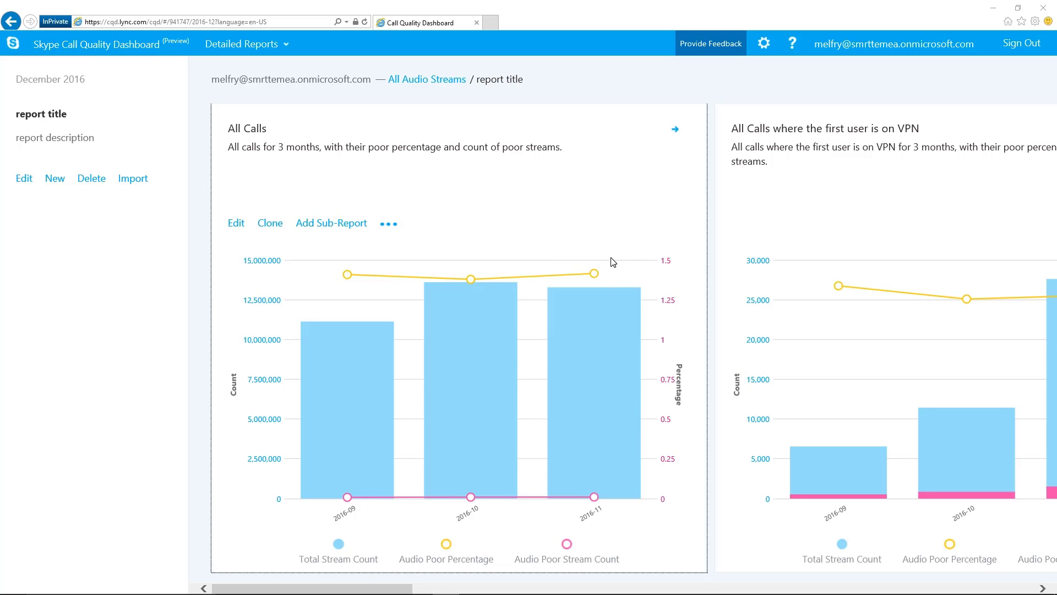
Scroll to the second-user-on-VPN report and read its 2016-10 value of 11.438 %
{"action": "mouse_move", "coordinate": [604, 392]}
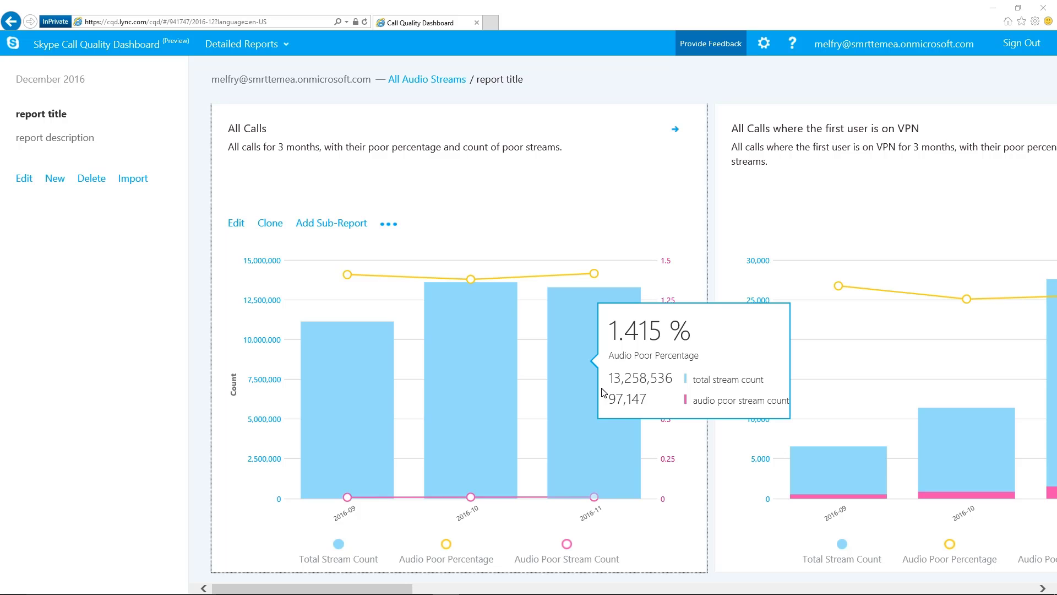
{"action": "left_click_drag", "start_coordinate": [363, 589], "coordinate": [457, 590]}
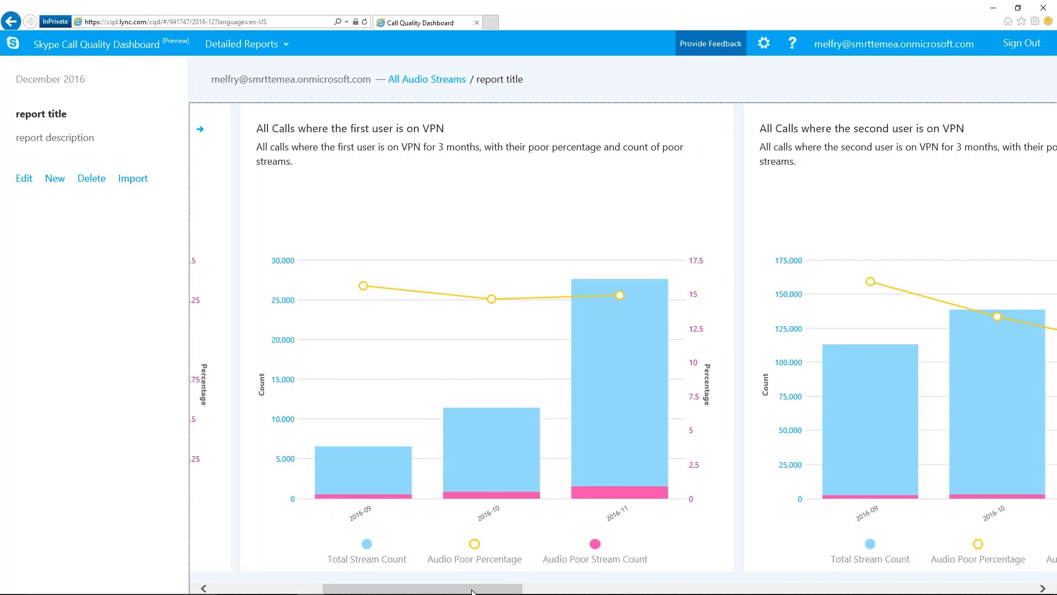
{"action": "mouse_move", "coordinate": [622, 372]}
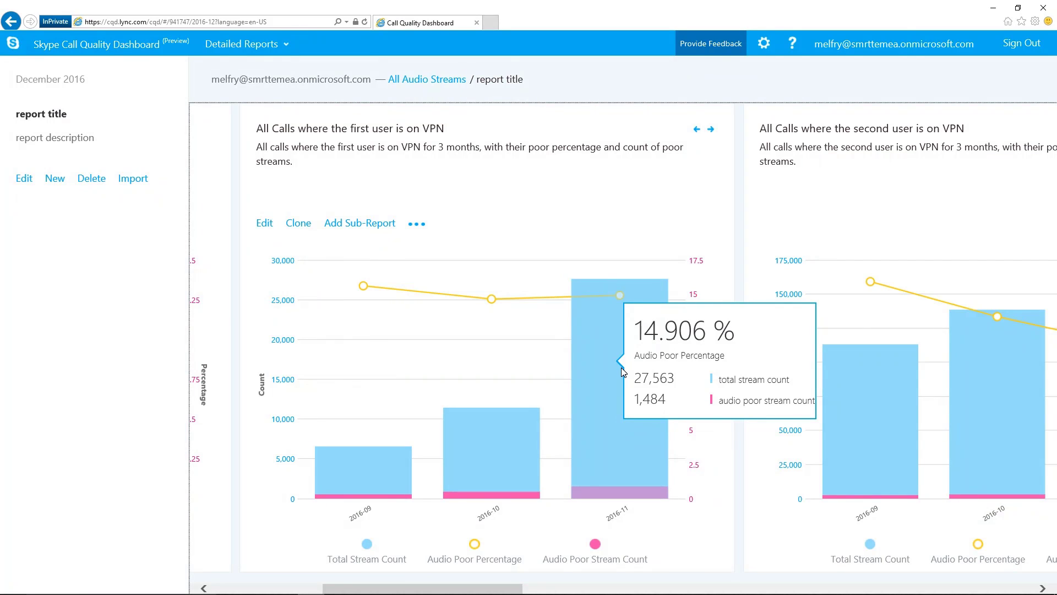
{"action": "left_click_drag", "start_coordinate": [499, 589], "coordinate": [594, 591]}
Check the 2016-11 VPN point, then centre the neither-user-on-VPN report
{"action": "mouse_move", "coordinate": [617, 321]}
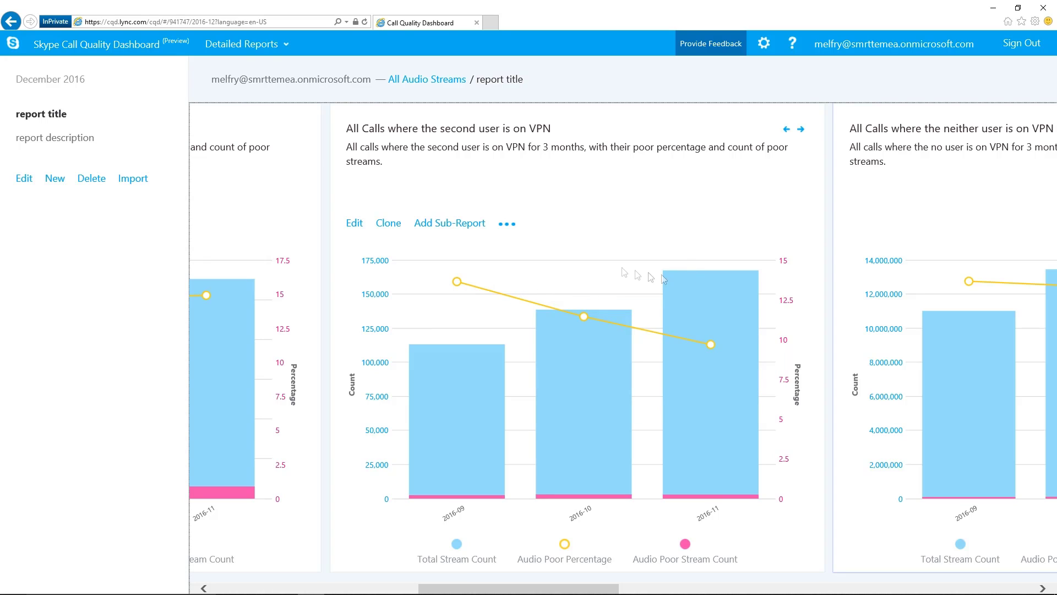
{"action": "mouse_move", "coordinate": [718, 346]}
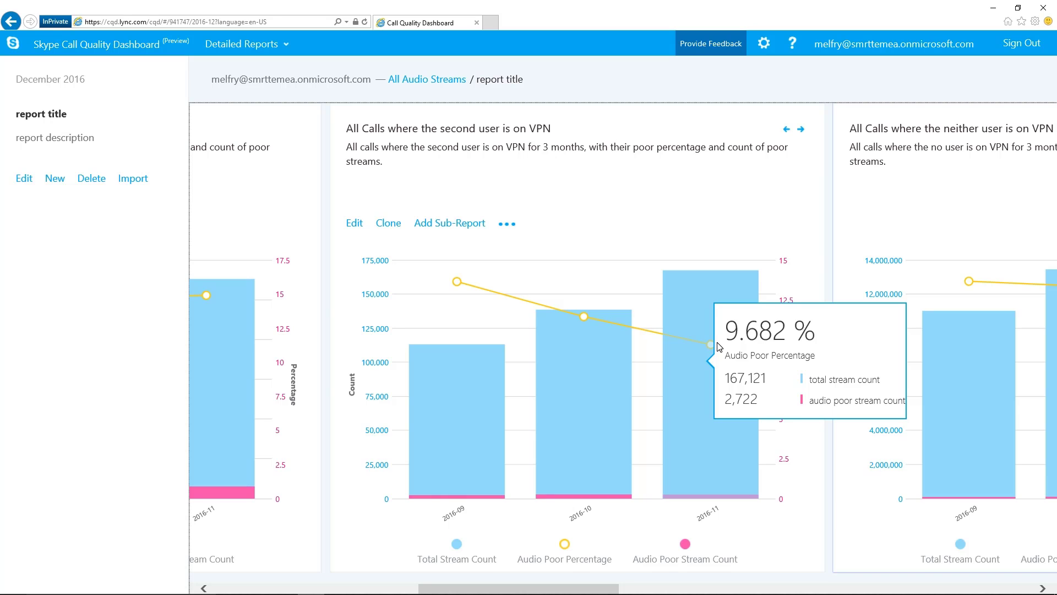
{"action": "left_click_drag", "start_coordinate": [577, 588], "coordinate": [678, 589]}
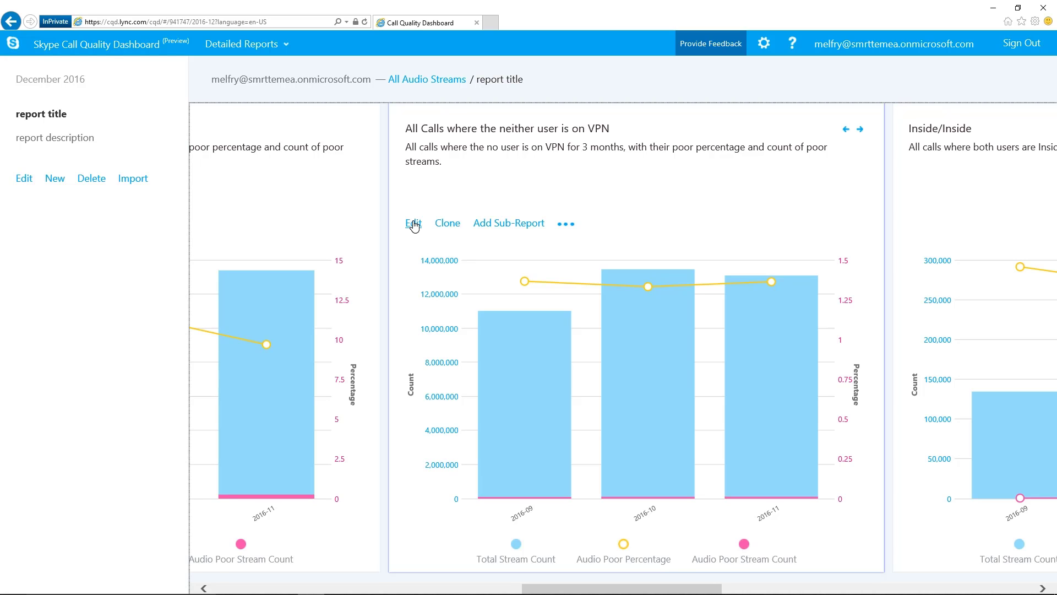
Open the neither-user-on-VPN query, inspect its Second VPN filter, and close the editor without saving
{"action": "left_click", "coordinate": [413, 224]}
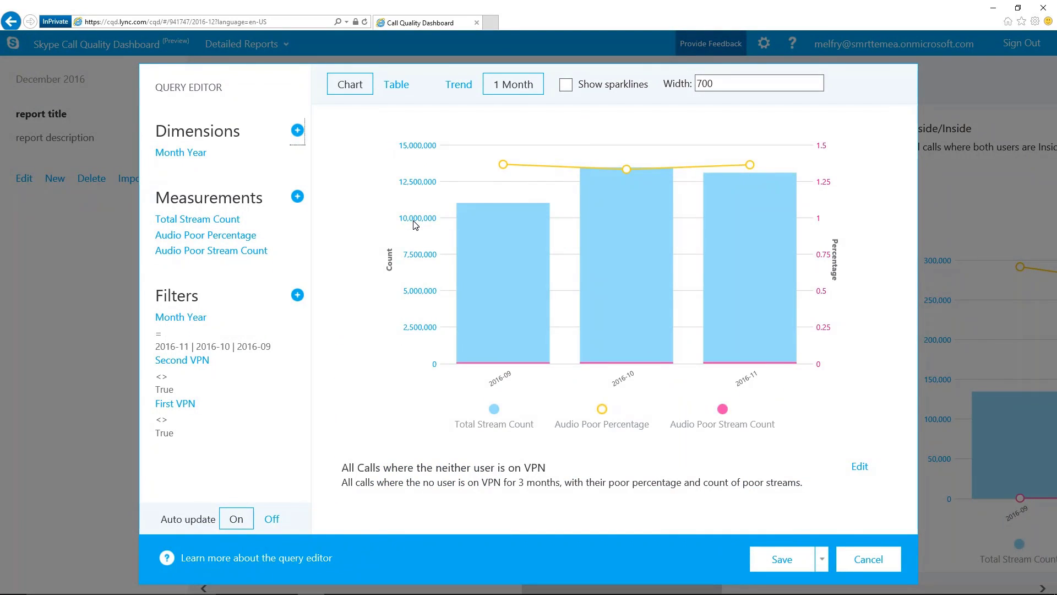
{"action": "mouse_move", "coordinate": [222, 367]}
{"action": "left_click", "coordinate": [250, 365]}
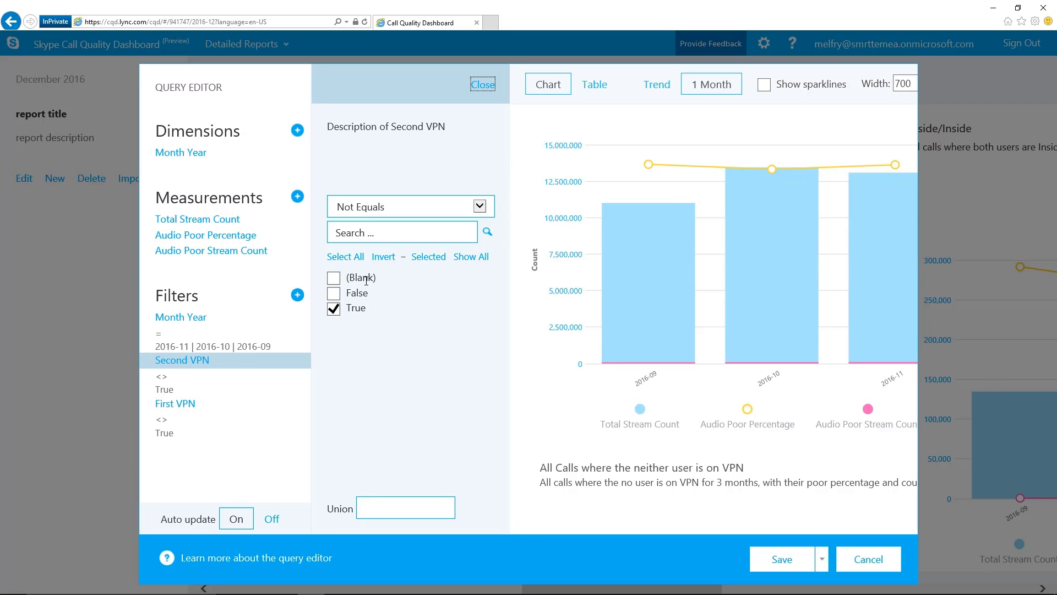
{"action": "double_click", "coordinate": [374, 281]}
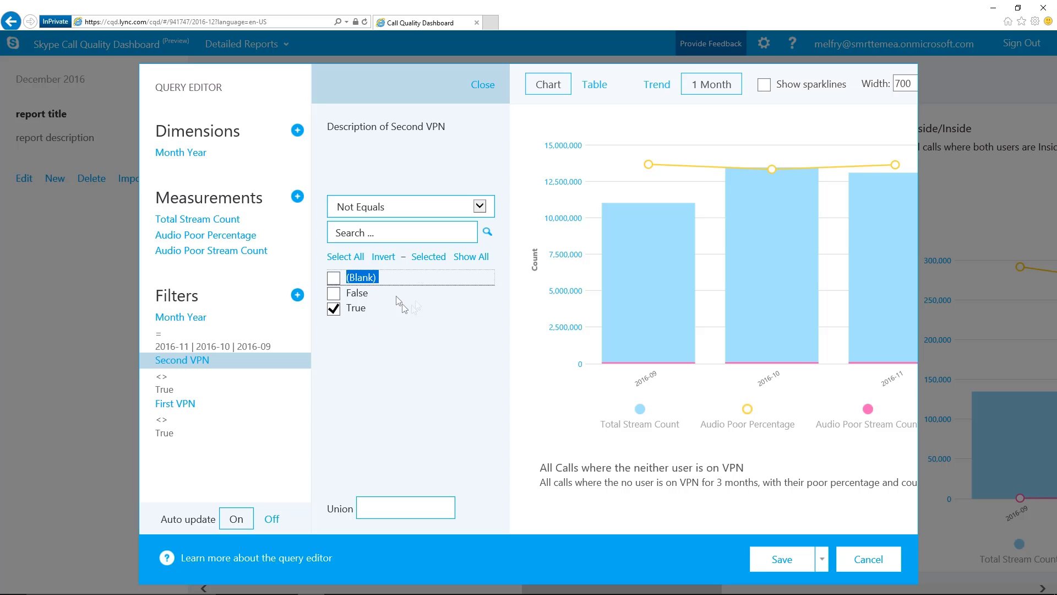
{"action": "left_click", "coordinate": [869, 558]}
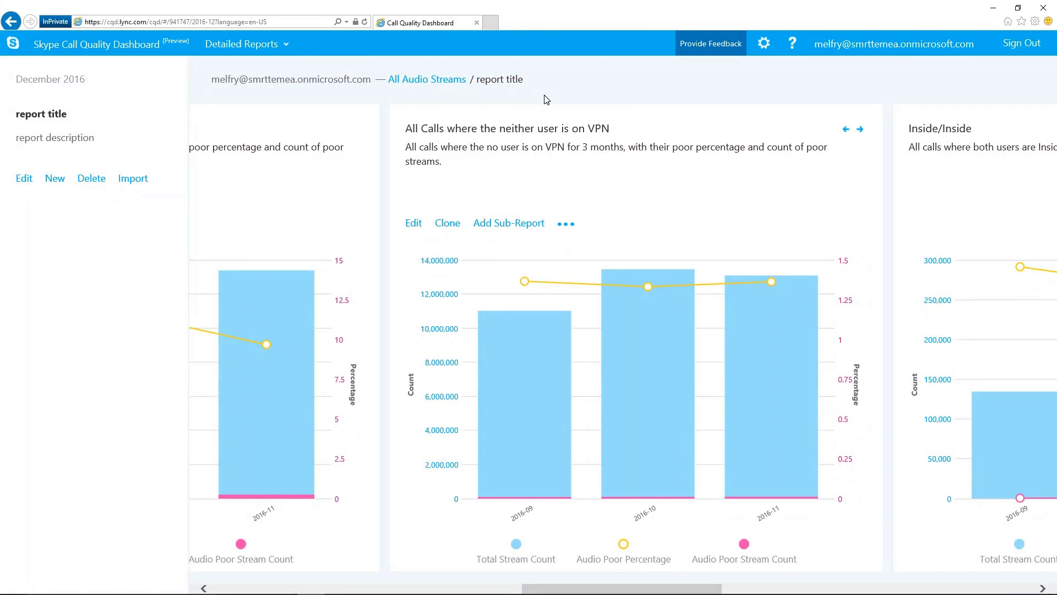
{"action": "mouse_move", "coordinate": [785, 294]}
{"action": "left_click_drag", "start_coordinate": [595, 589], "coordinate": [489, 589]}
{"action": "mouse_move", "coordinate": [673, 304]}
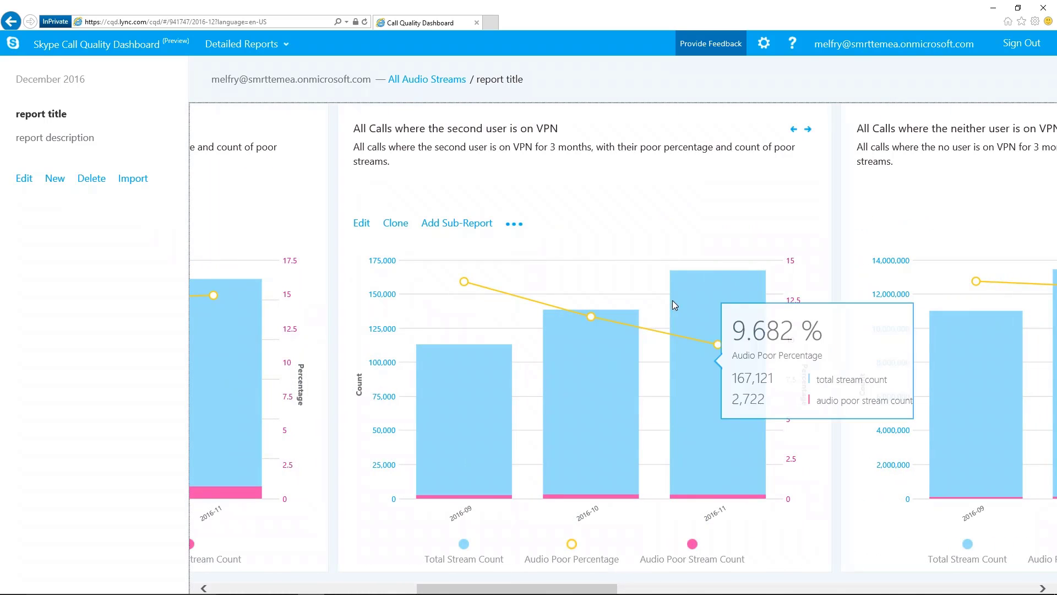
{"action": "scroll", "coordinate": [644, 352], "scroll_direction": "left", "scroll_amount": 5}
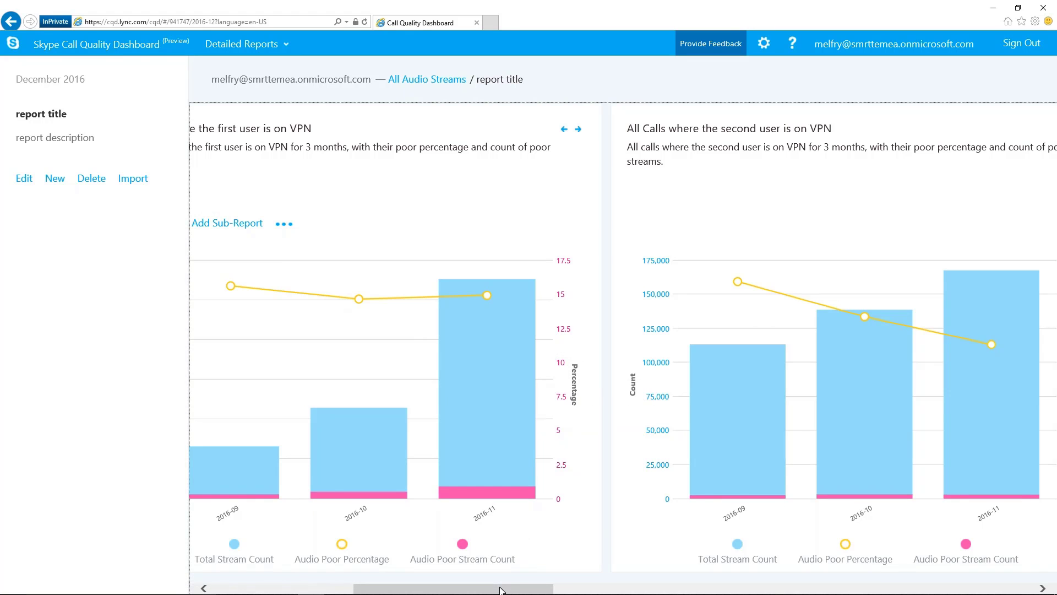
{"action": "left_click_drag", "start_coordinate": [503, 586], "coordinate": [709, 585]}
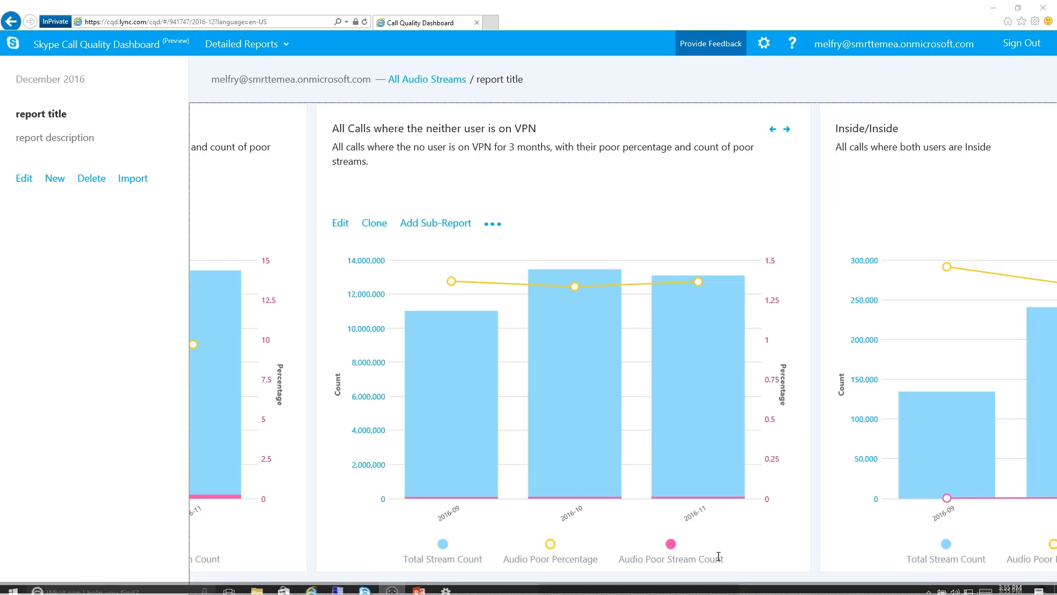
Scroll past the Inside/Inside and Inside/Outside charts to the Outside/Outside report showing ~1.5% audio poor
{"action": "left_click_drag", "start_coordinate": [710, 588], "coordinate": [847, 588]}
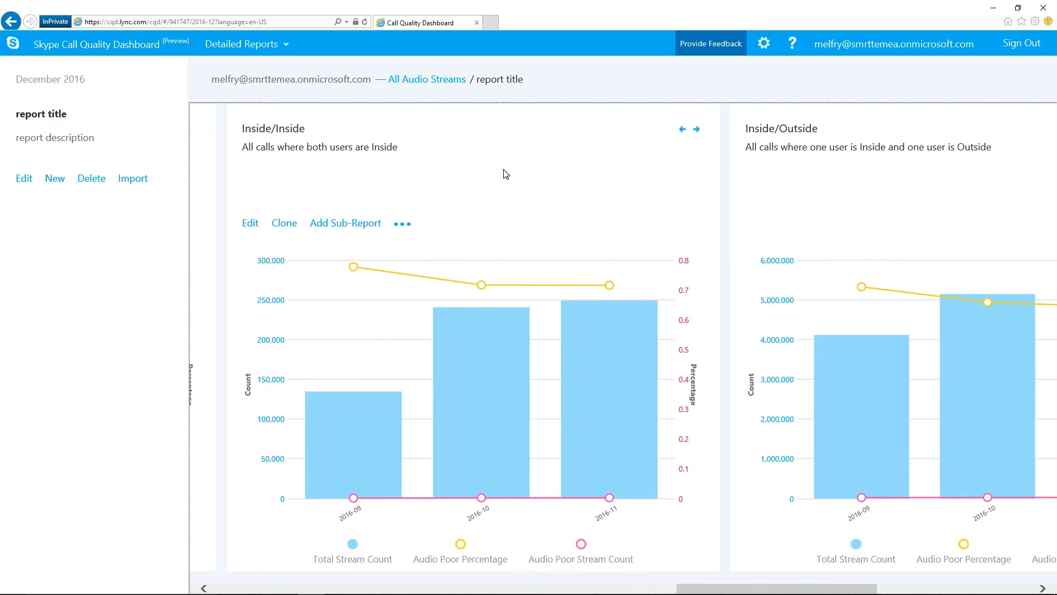
{"action": "mouse_move", "coordinate": [625, 365]}
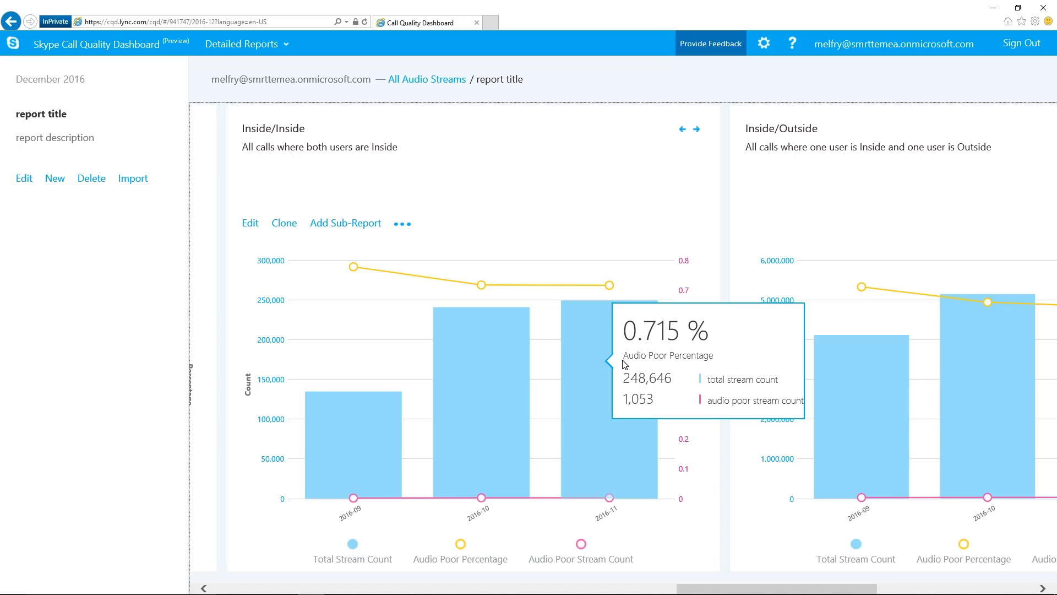
{"action": "left_click_drag", "start_coordinate": [750, 588], "coordinate": [775, 590]}
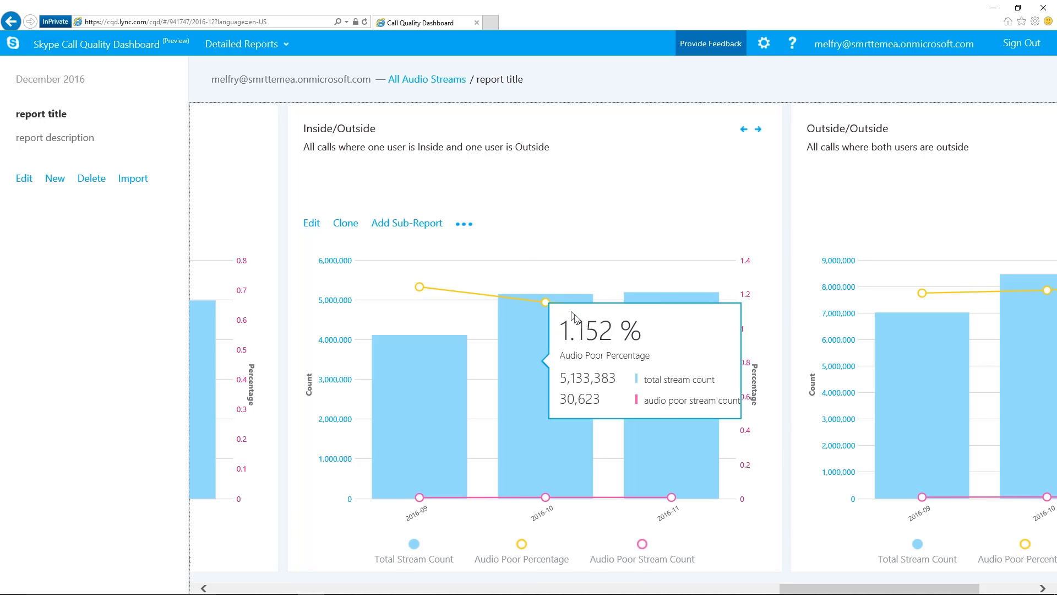
{"action": "mouse_move", "coordinate": [655, 375]}
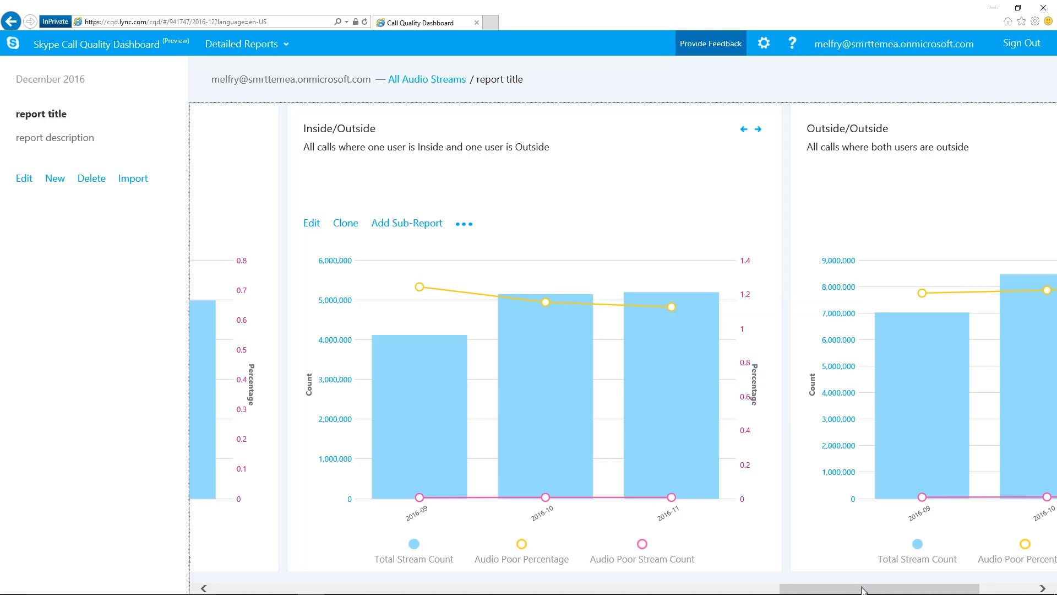
{"action": "left_click_drag", "start_coordinate": [862, 588], "coordinate": [925, 574]}
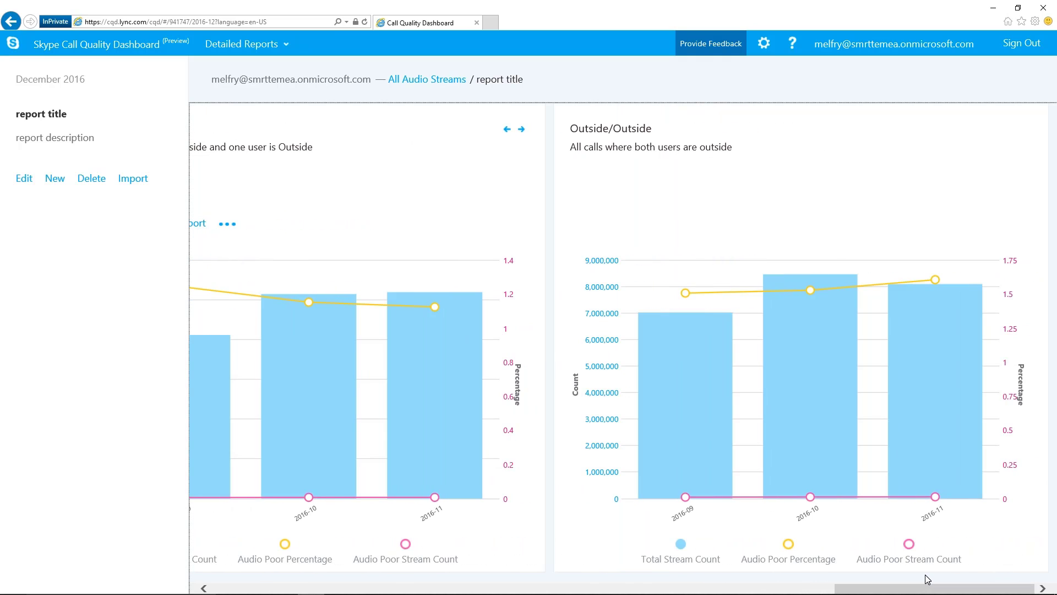
{"action": "mouse_move", "coordinate": [924, 396]}
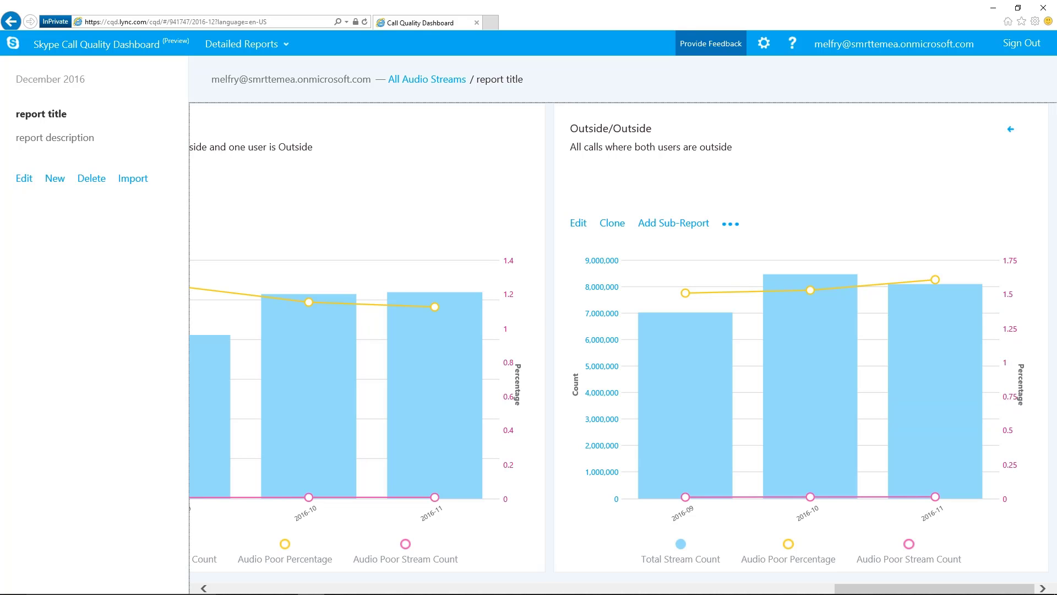
{"action": "left_click_drag", "start_coordinate": [978, 589], "coordinate": [642, 590]}
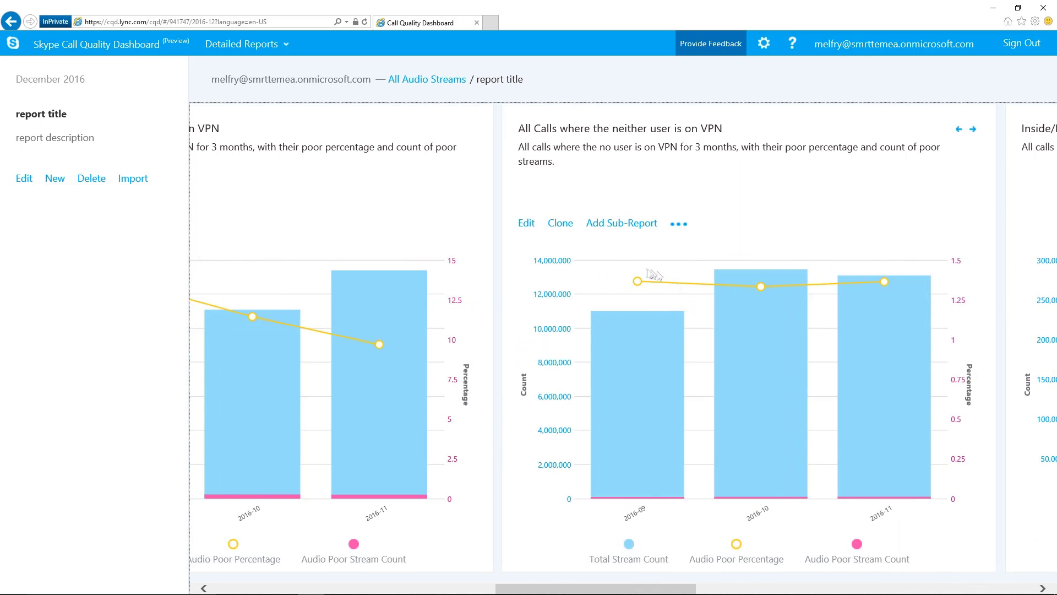
{"action": "mouse_move", "coordinate": [890, 282]}
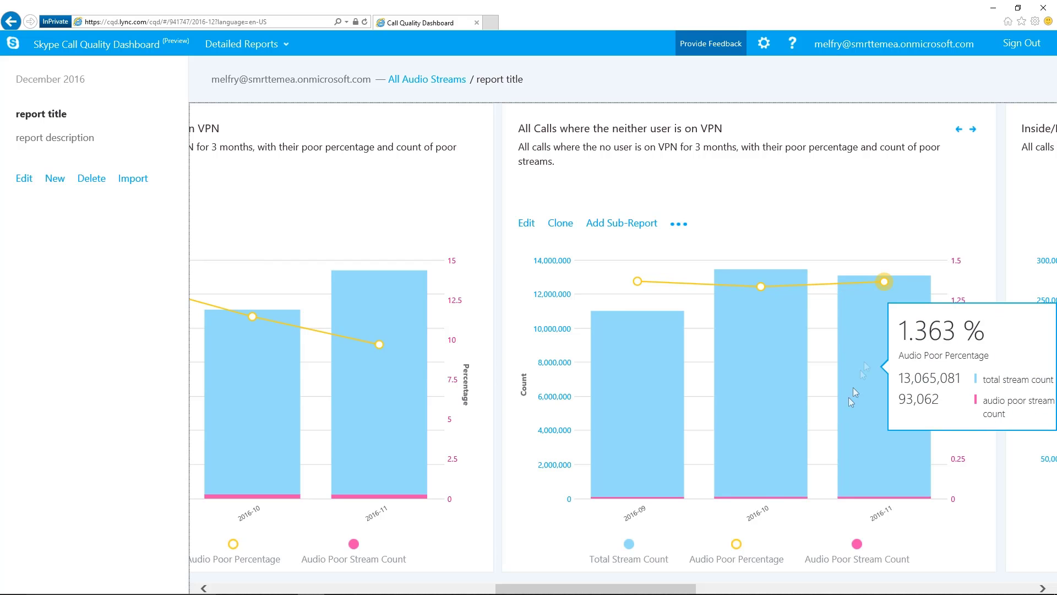
{"action": "mouse_move", "coordinate": [661, 578]}
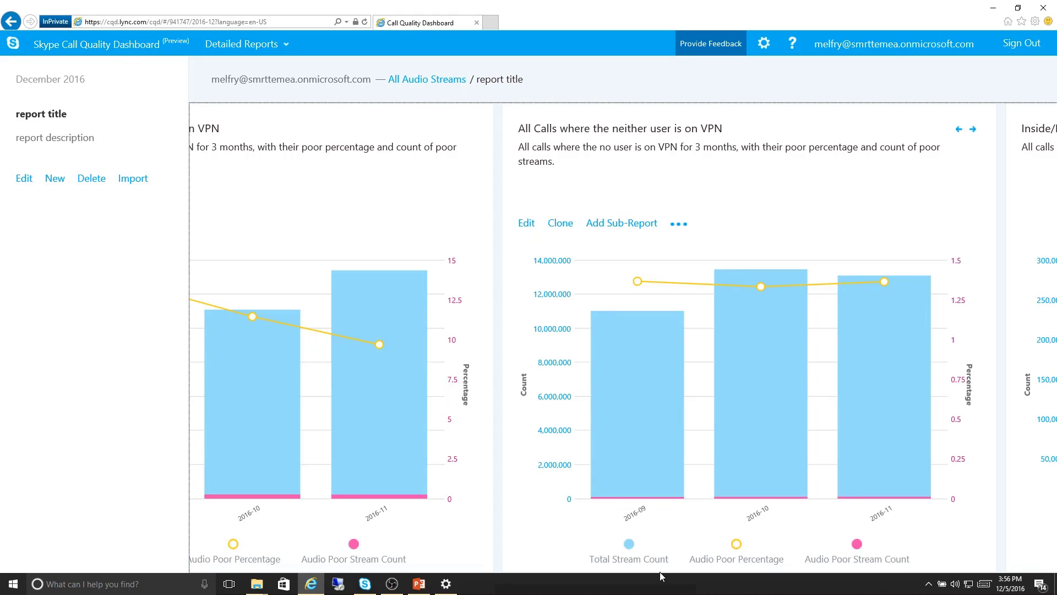
{"action": "left_click_drag", "start_coordinate": [660, 589], "coordinate": [851, 585]}
{"action": "mouse_move", "coordinate": [540, 437]}
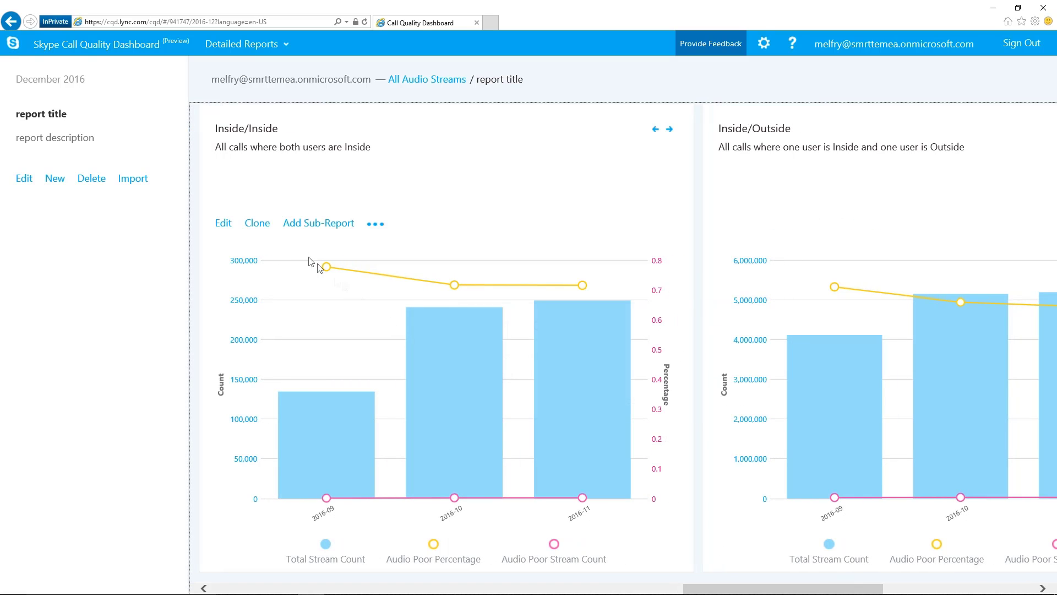
{"action": "mouse_move", "coordinate": [587, 289]}
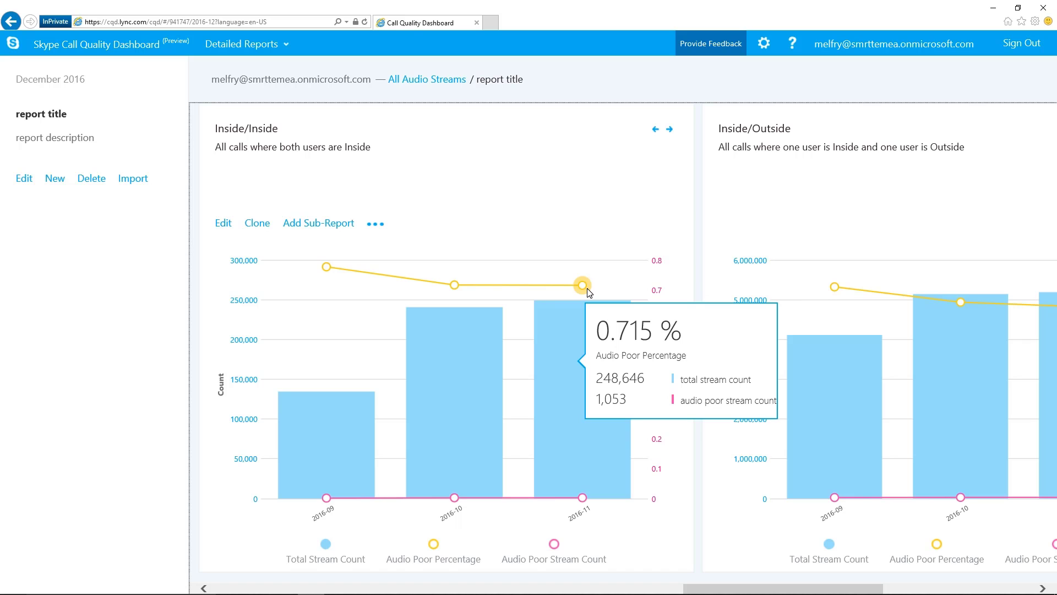
{"action": "left_click_drag", "start_coordinate": [760, 589], "coordinate": [934, 589]}
{"action": "mouse_move", "coordinate": [937, 279]}
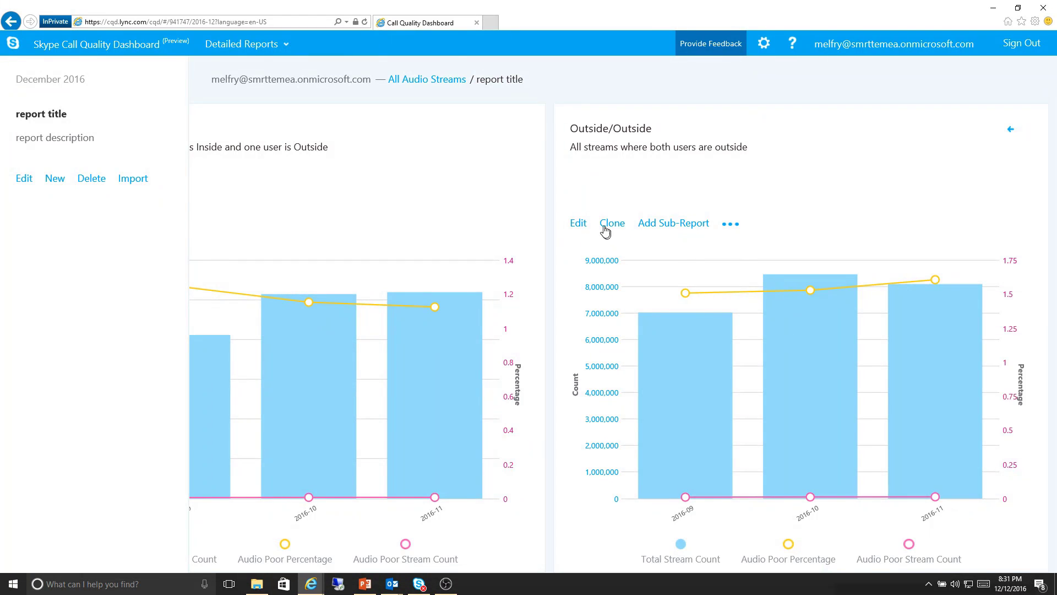
Edit the Outside/Outside query and view its Inside Corp Pair filter, set to Equals Outside : Outside
{"action": "left_click", "coordinate": [579, 223]}
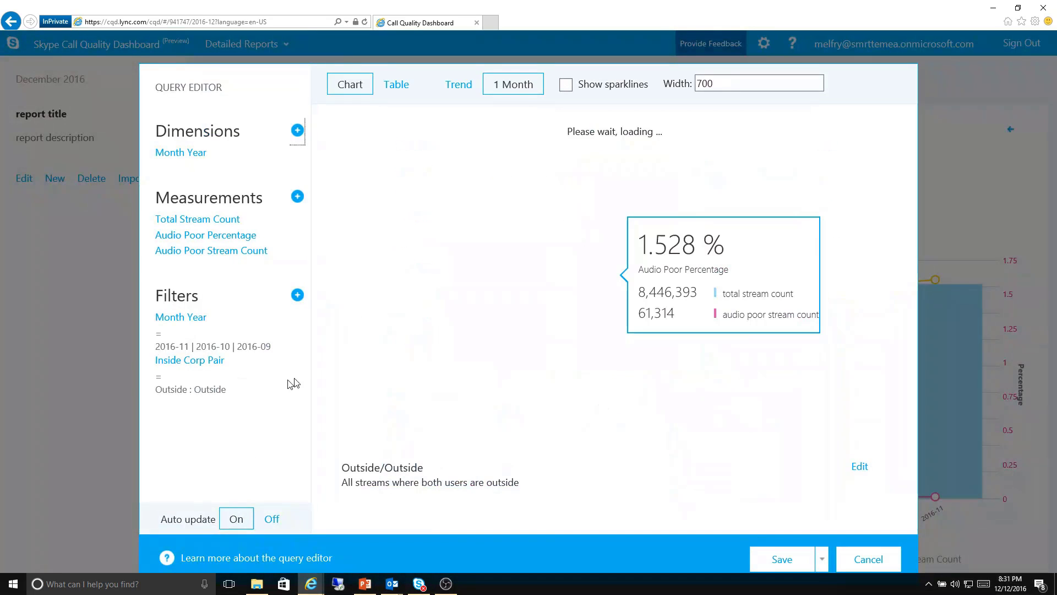
{"action": "left_click", "coordinate": [233, 366]}
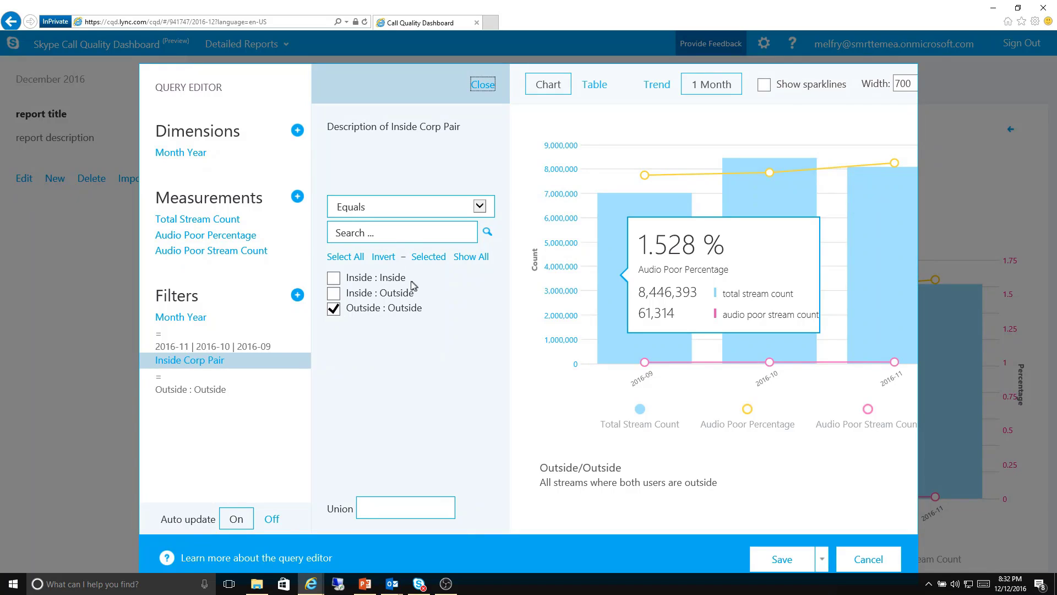